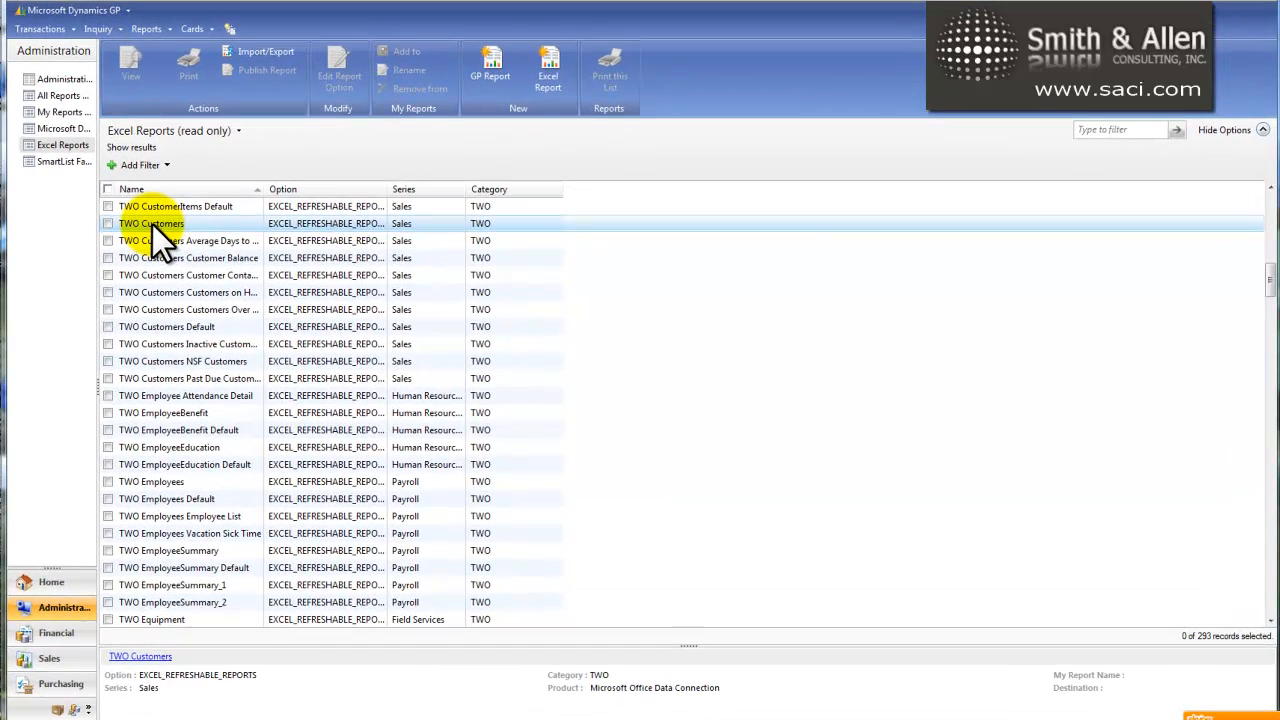
Step: Open the TWO Customers Excel report with its data connection enabled and look across its columns
double_click(152, 224)
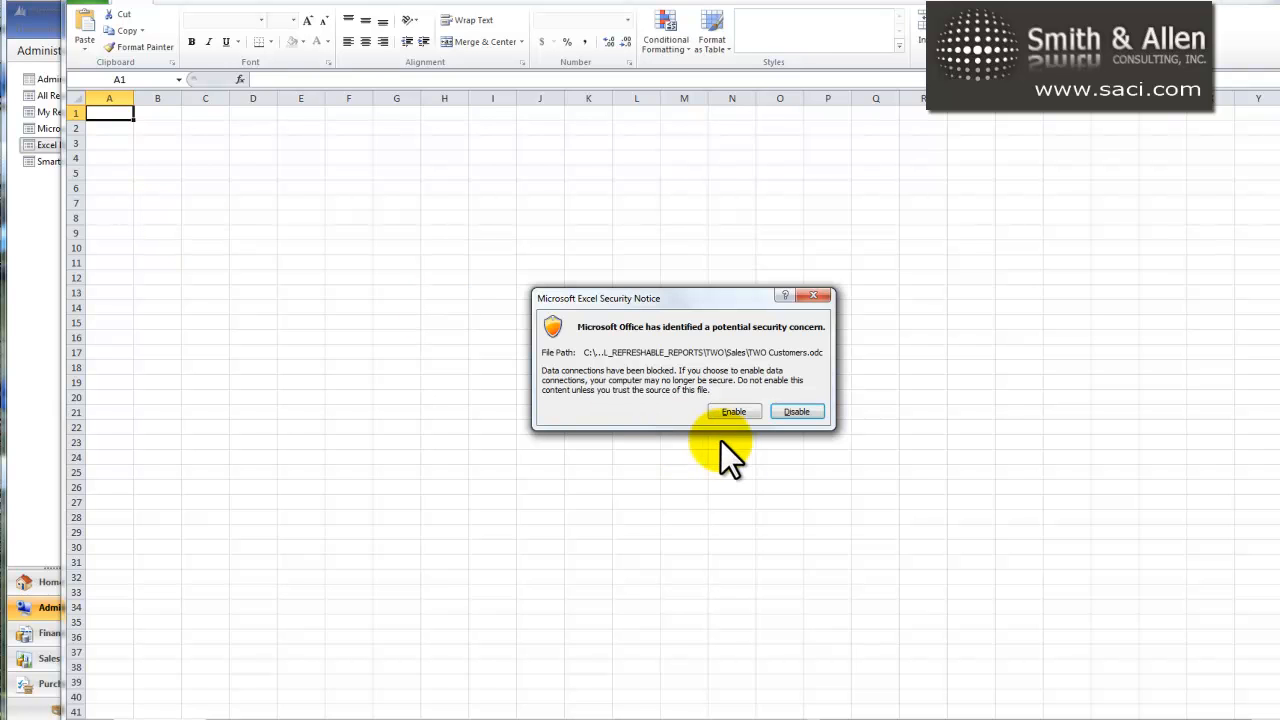
click(734, 412)
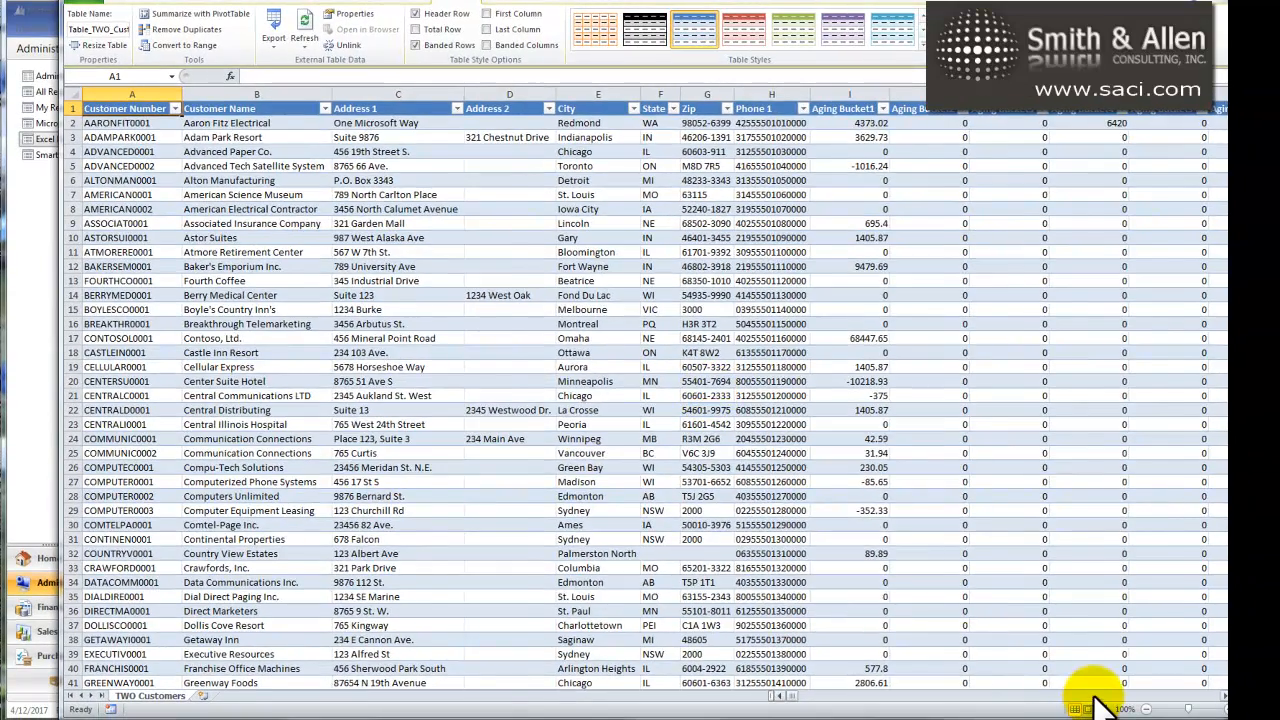
drag(1096, 697, 457, 700)
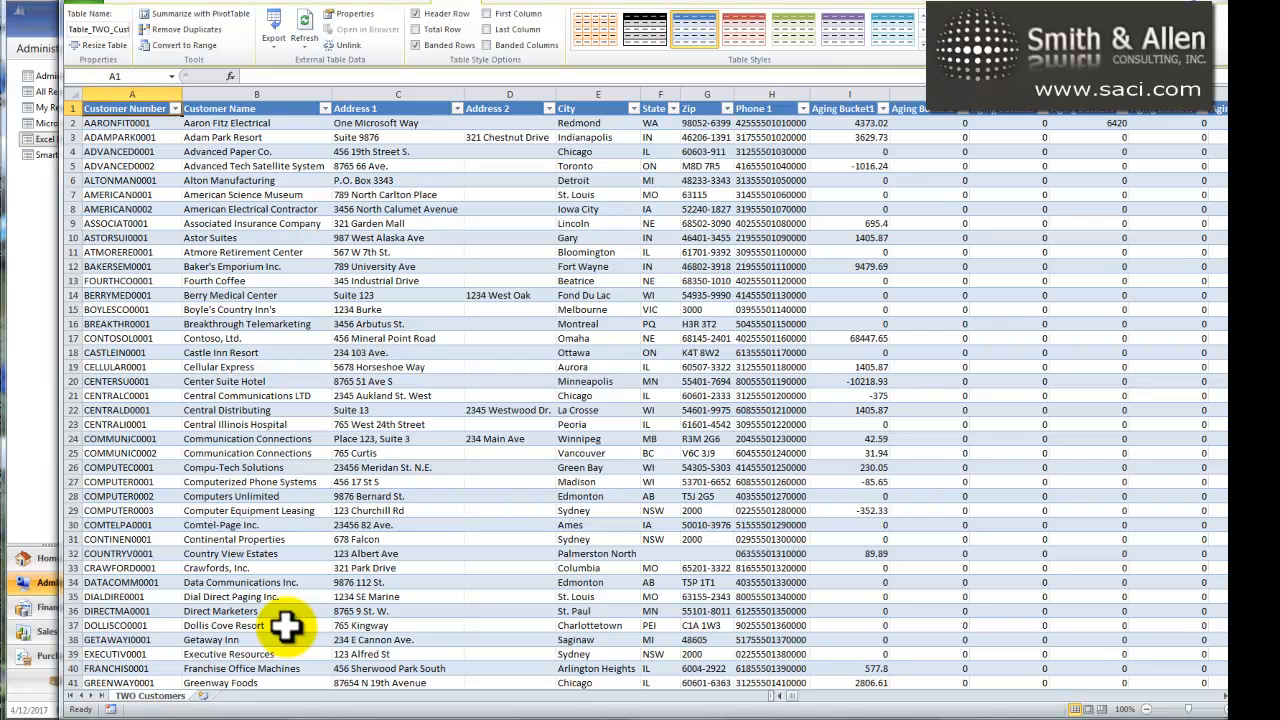
Step: Add a new worksheet and create a PivotTable at its cell A1 from columns A through FZ of the TWO Customers sheet
click(201, 696)
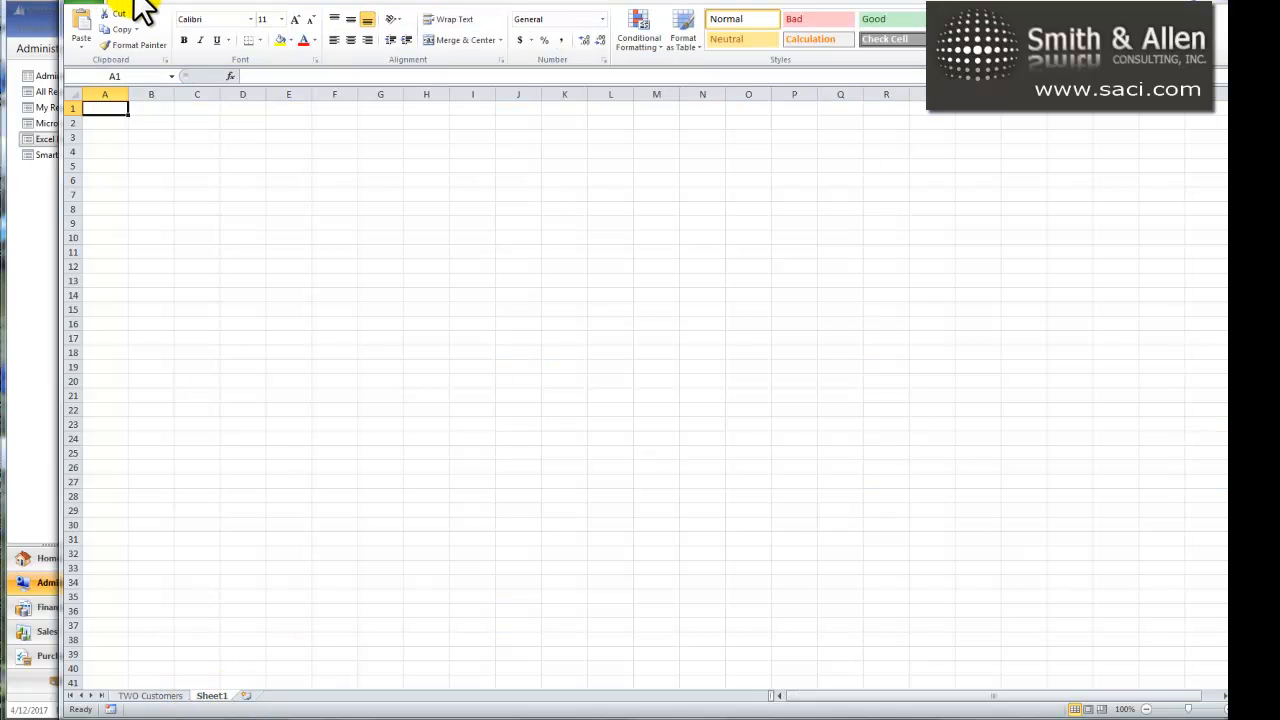
click(173, 4)
click(90, 26)
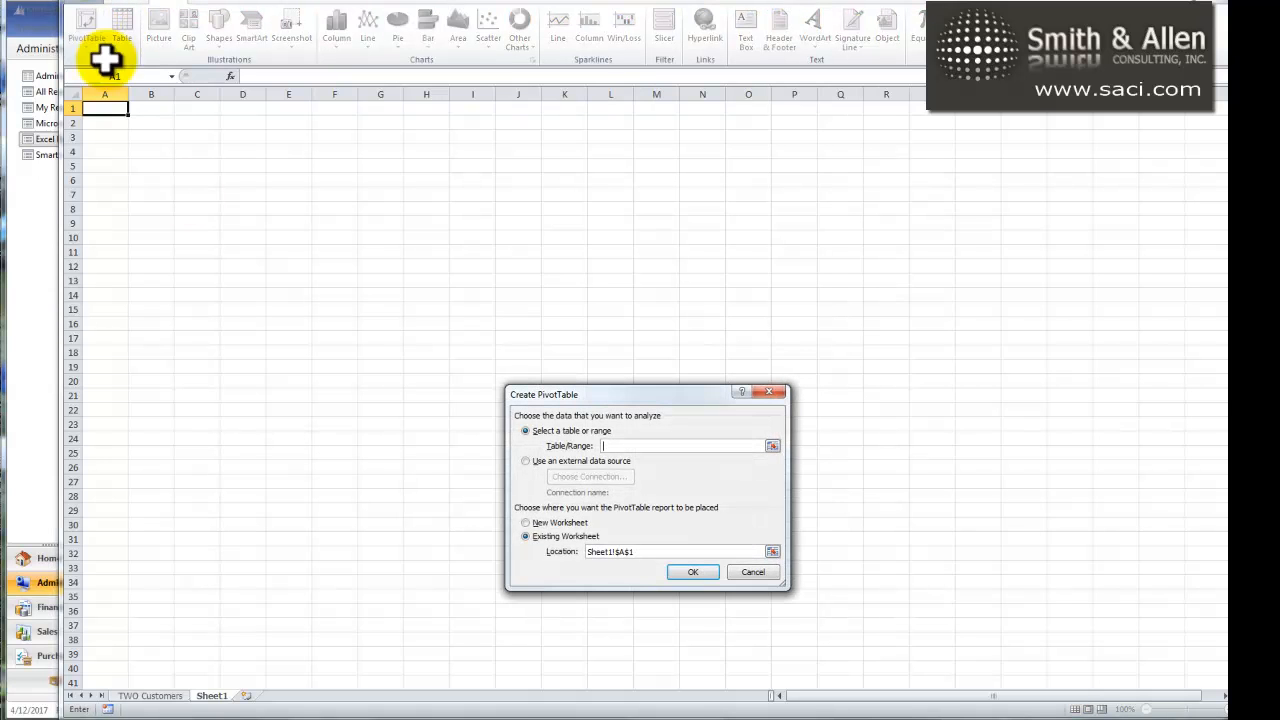
click(150, 695)
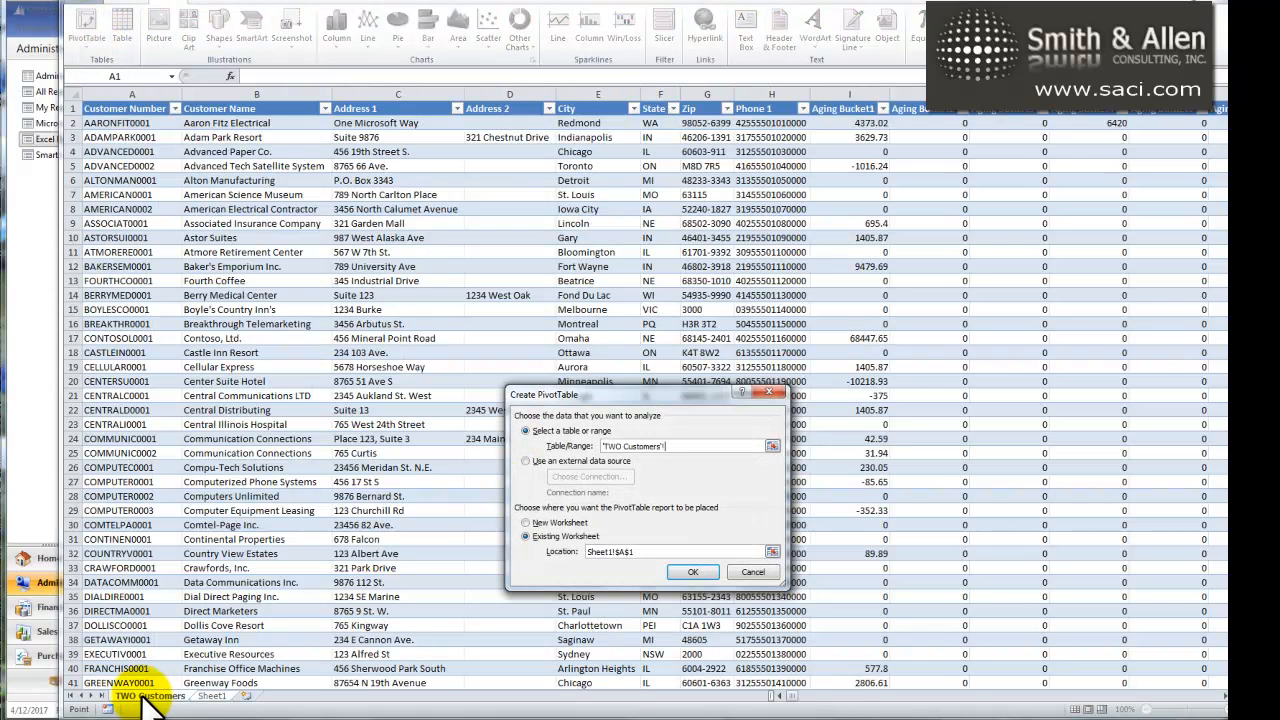
drag(131, 94, 1214, 118)
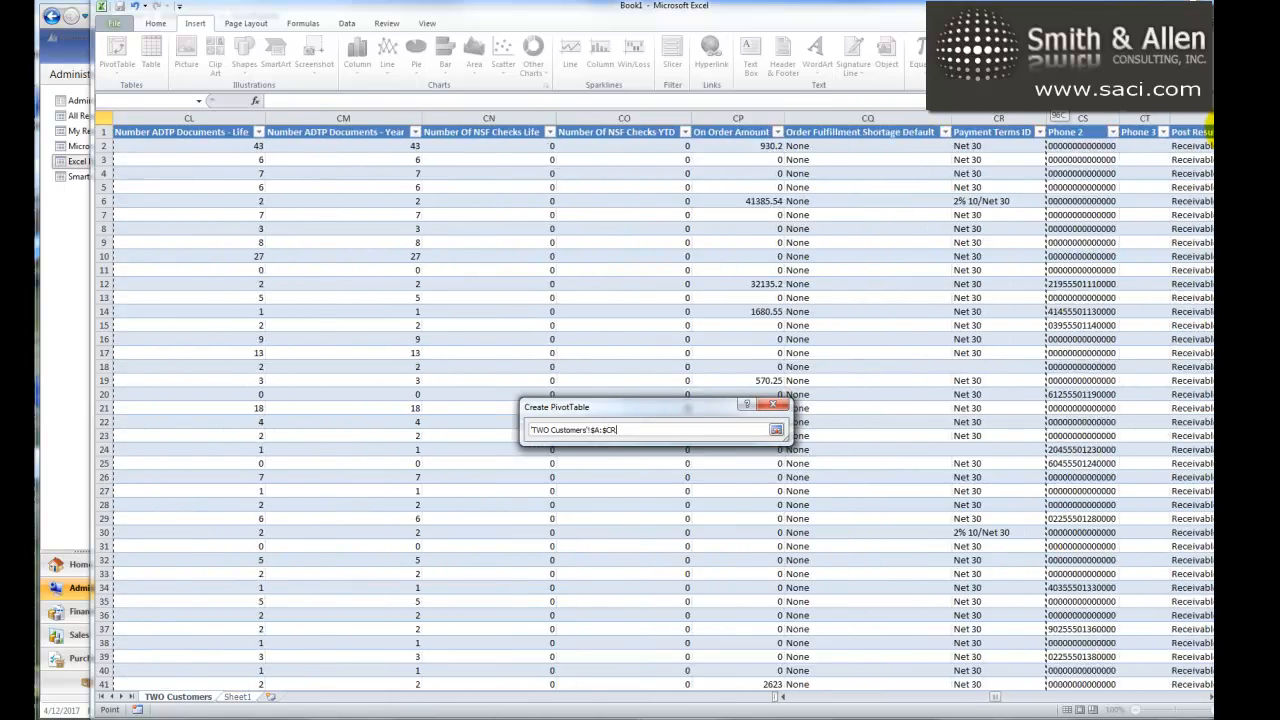
drag(1210, 120, 889, 122)
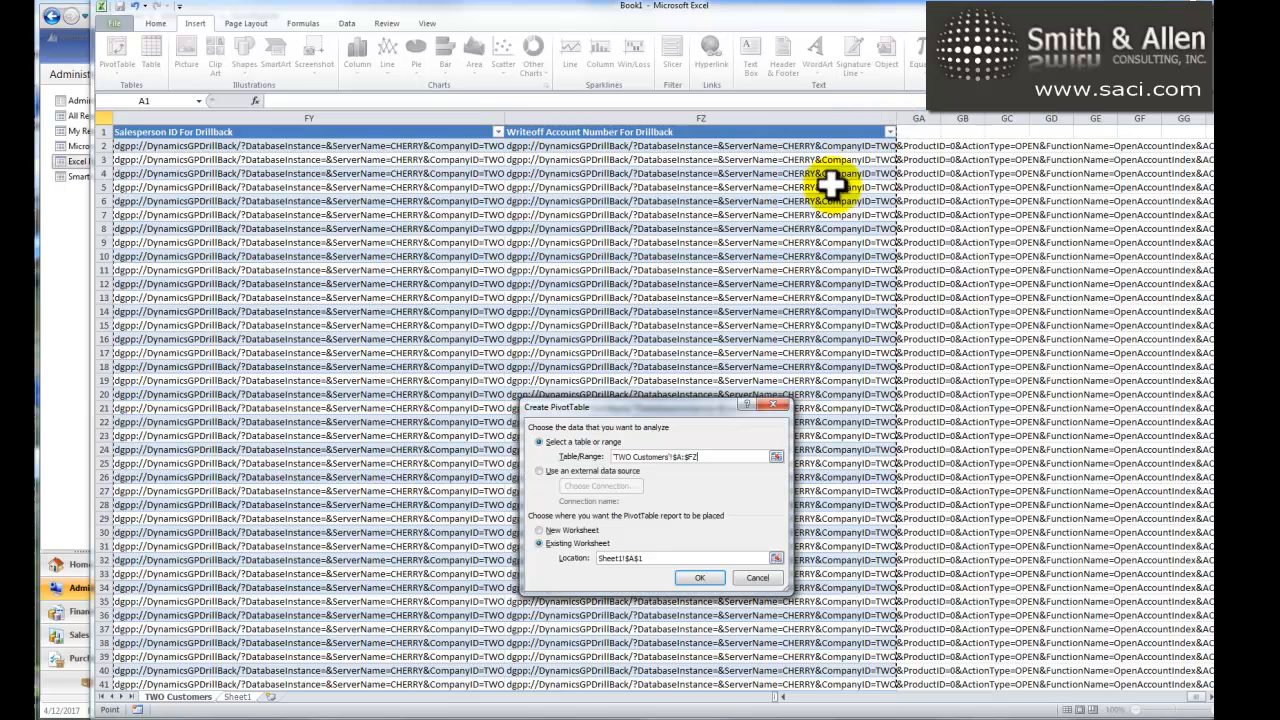
click(681, 577)
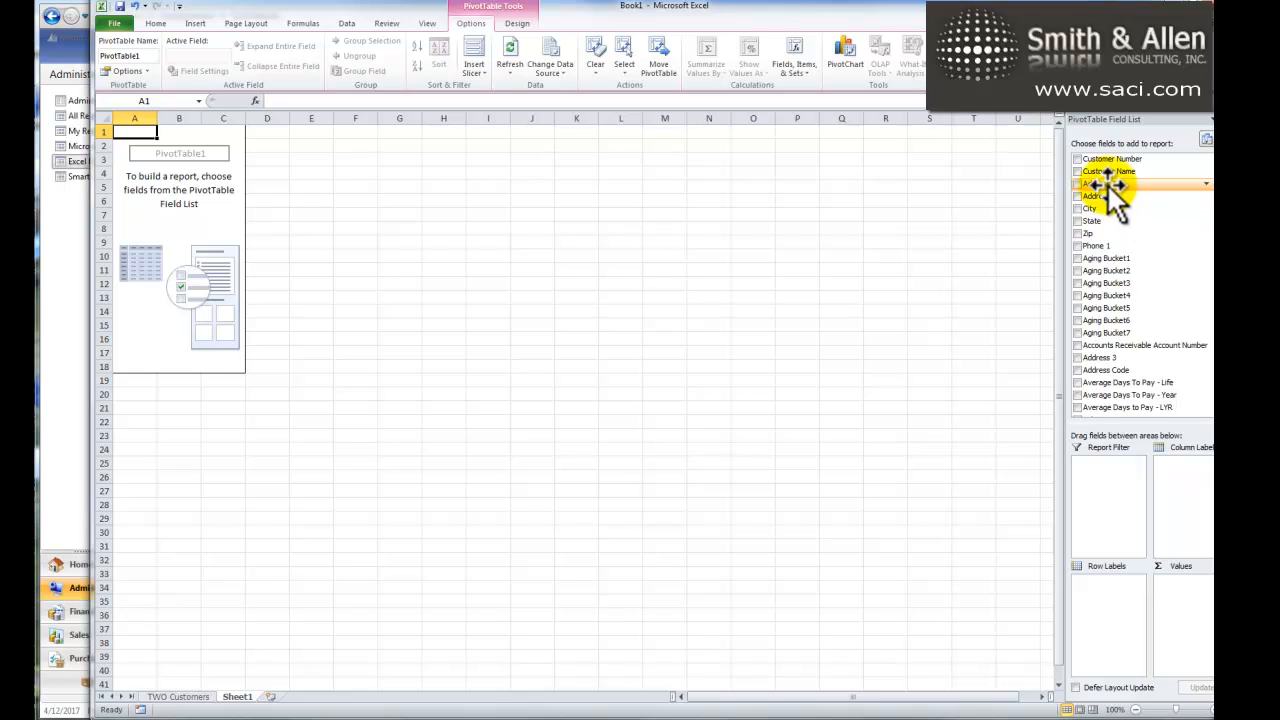
Step: Add Customer Name to the PivotTable's row labels and Customer Balance to its values
drag(1110, 172, 1112, 583)
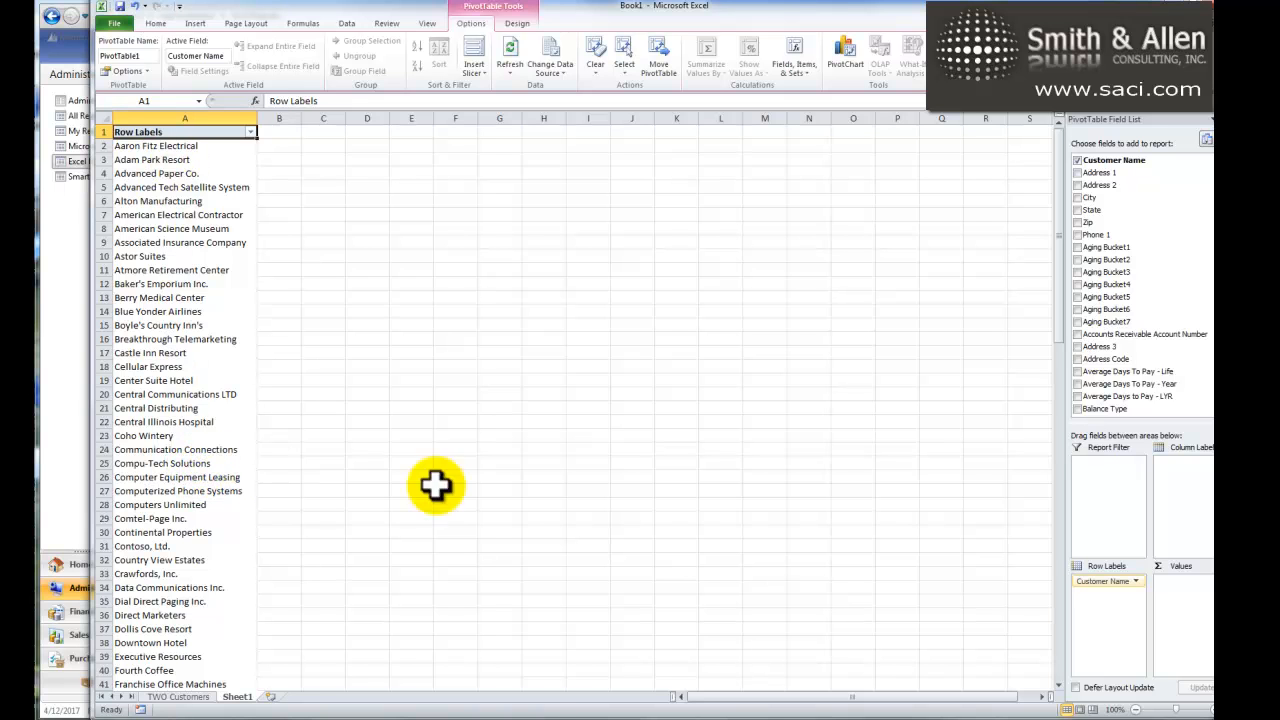
scroll(1150, 300, down, 7)
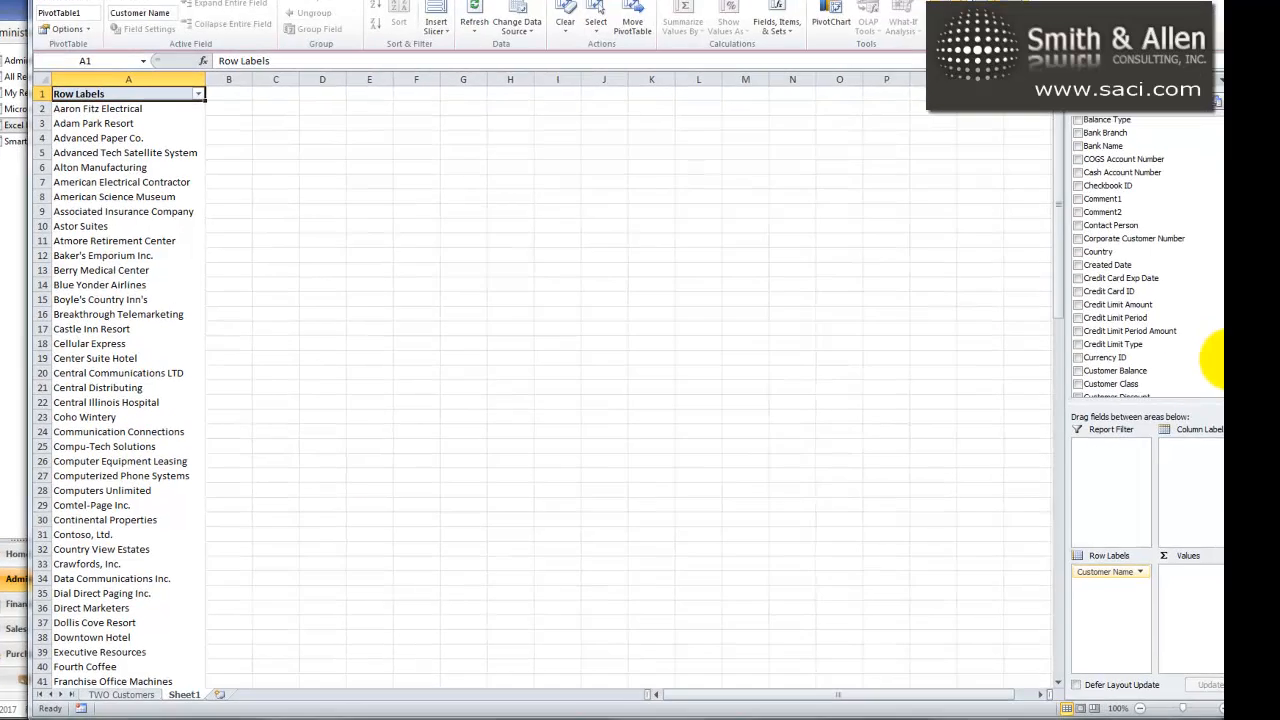
drag(1125, 392, 1173, 616)
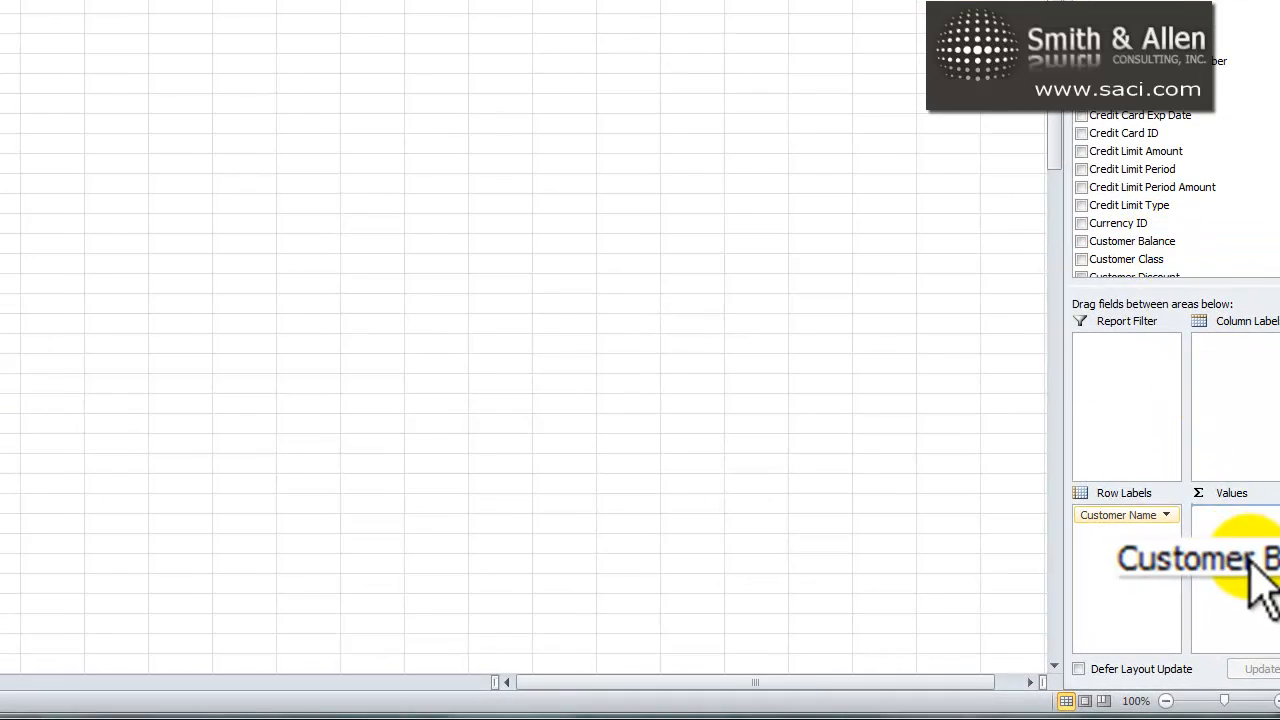
drag(1248, 558, 1249, 552)
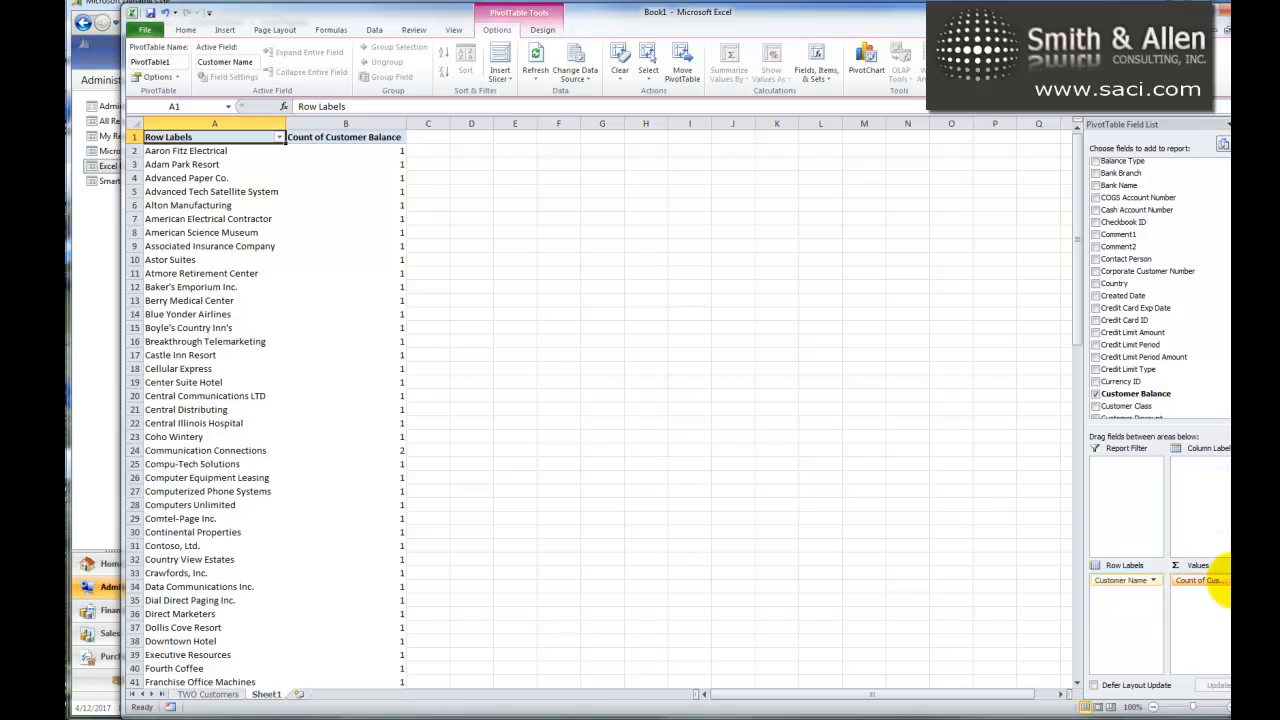
Step: Summarize the Customer Balance field by Sum with the custom name Balance, and add Aging Bucket1 to the PivotTable values
click(1215, 581)
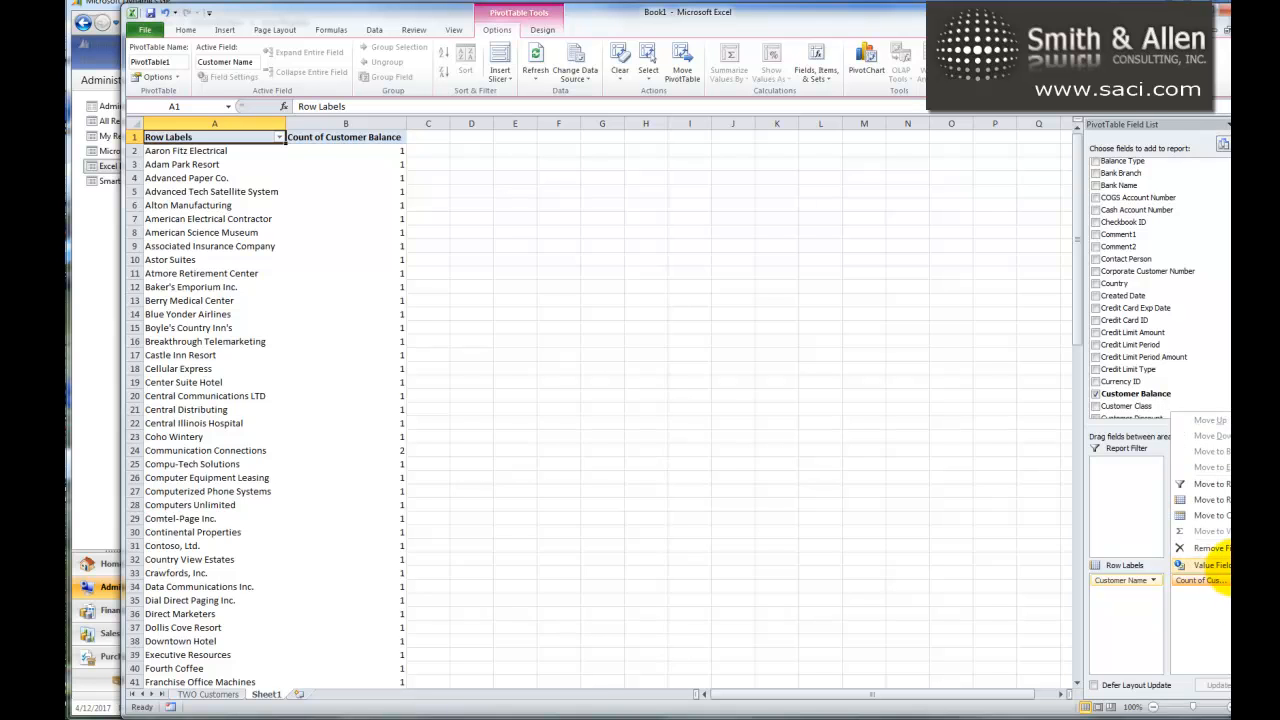
click(1210, 565)
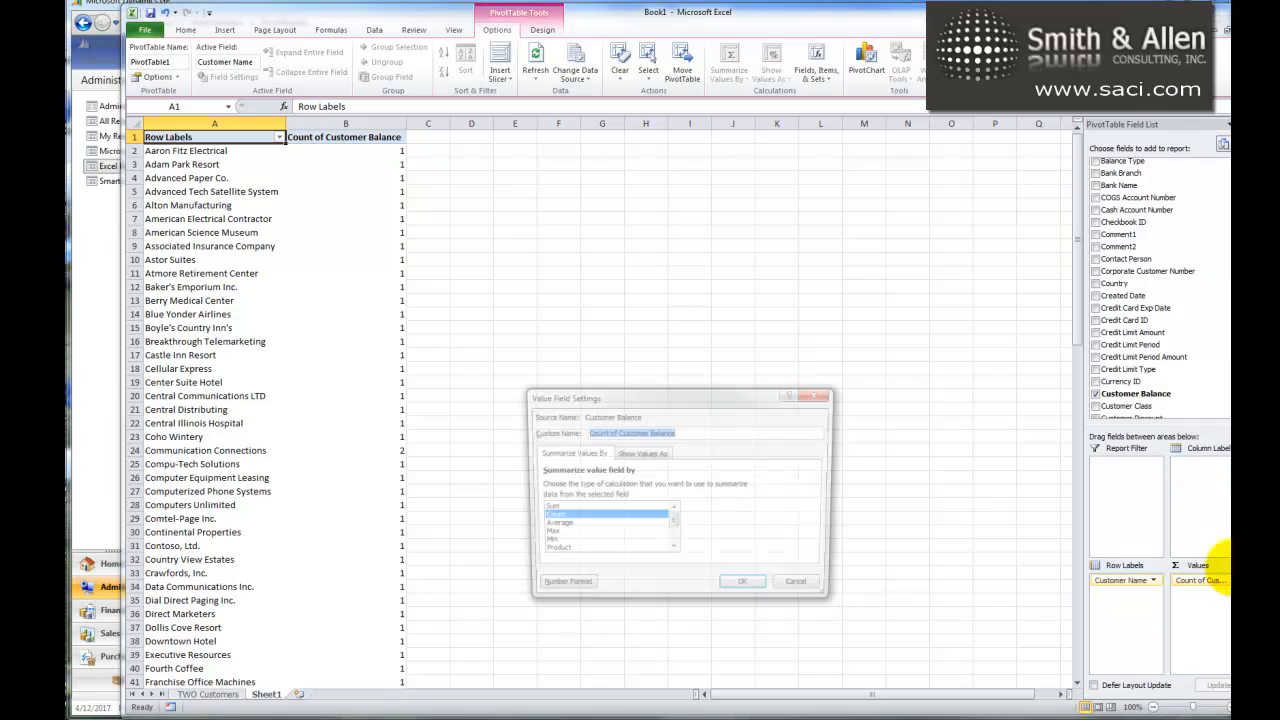
click(575, 508)
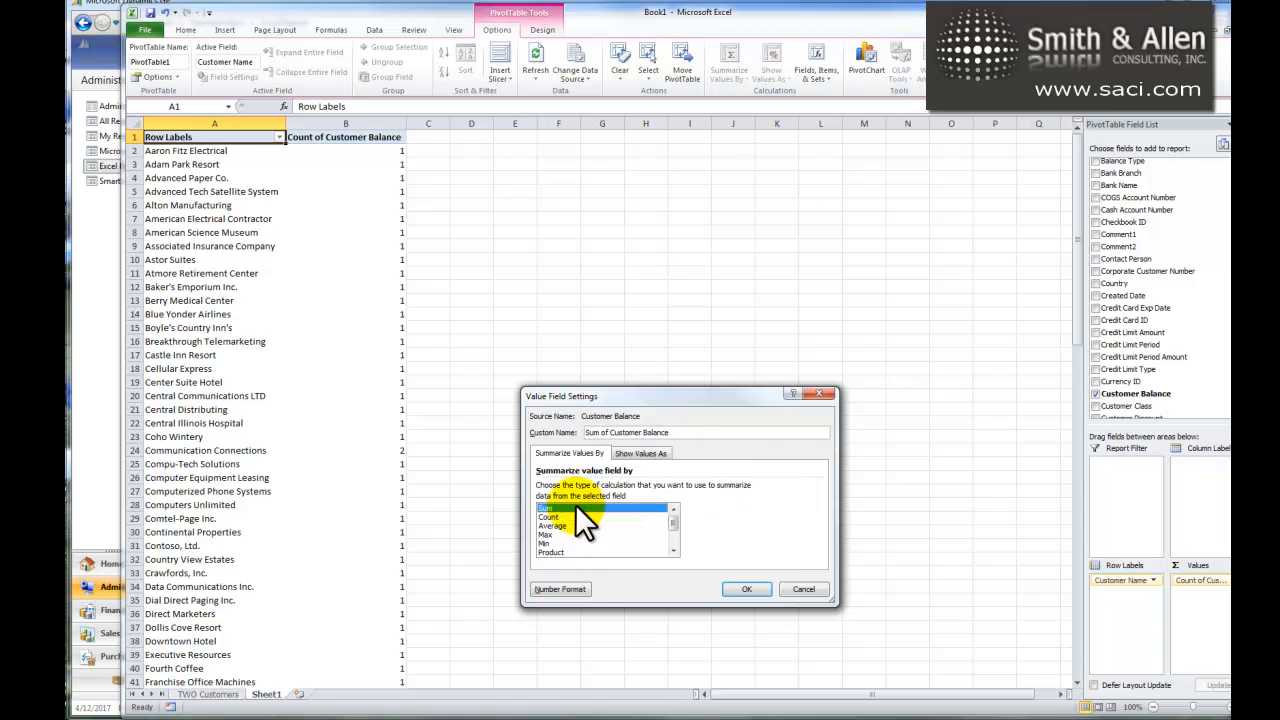
click(678, 432)
drag(678, 432, 511, 414)
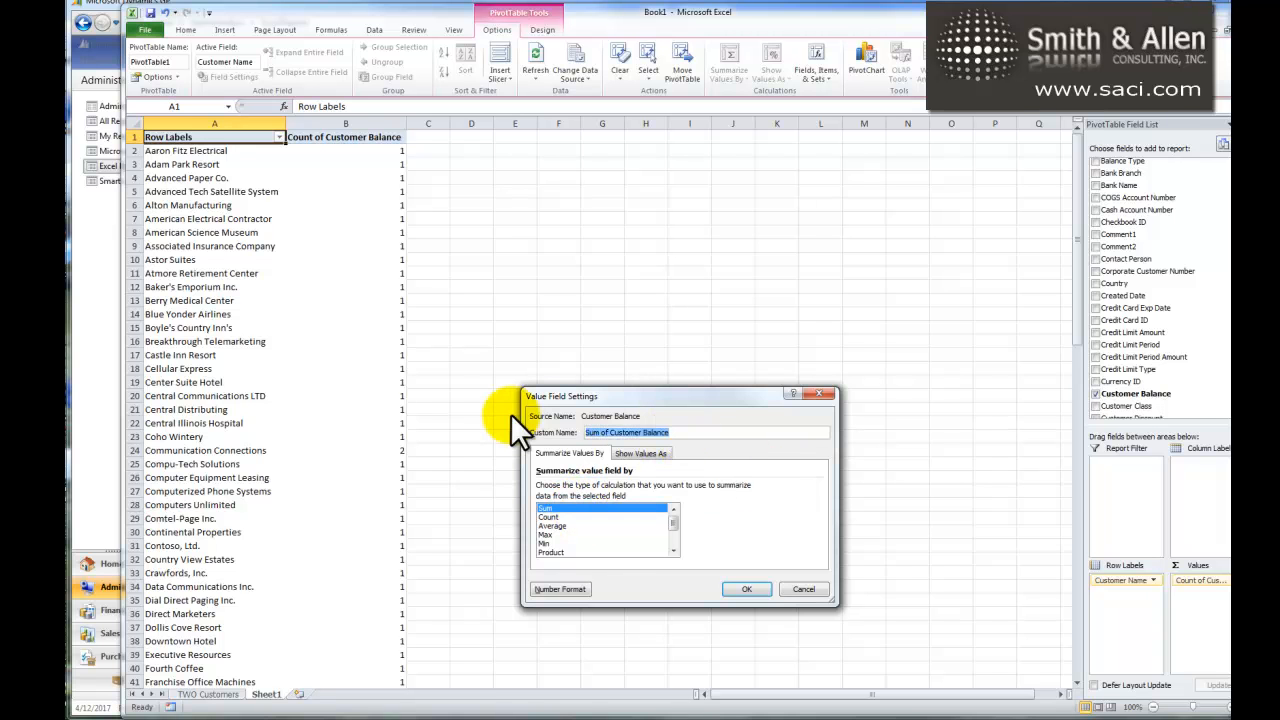
text(Balance)
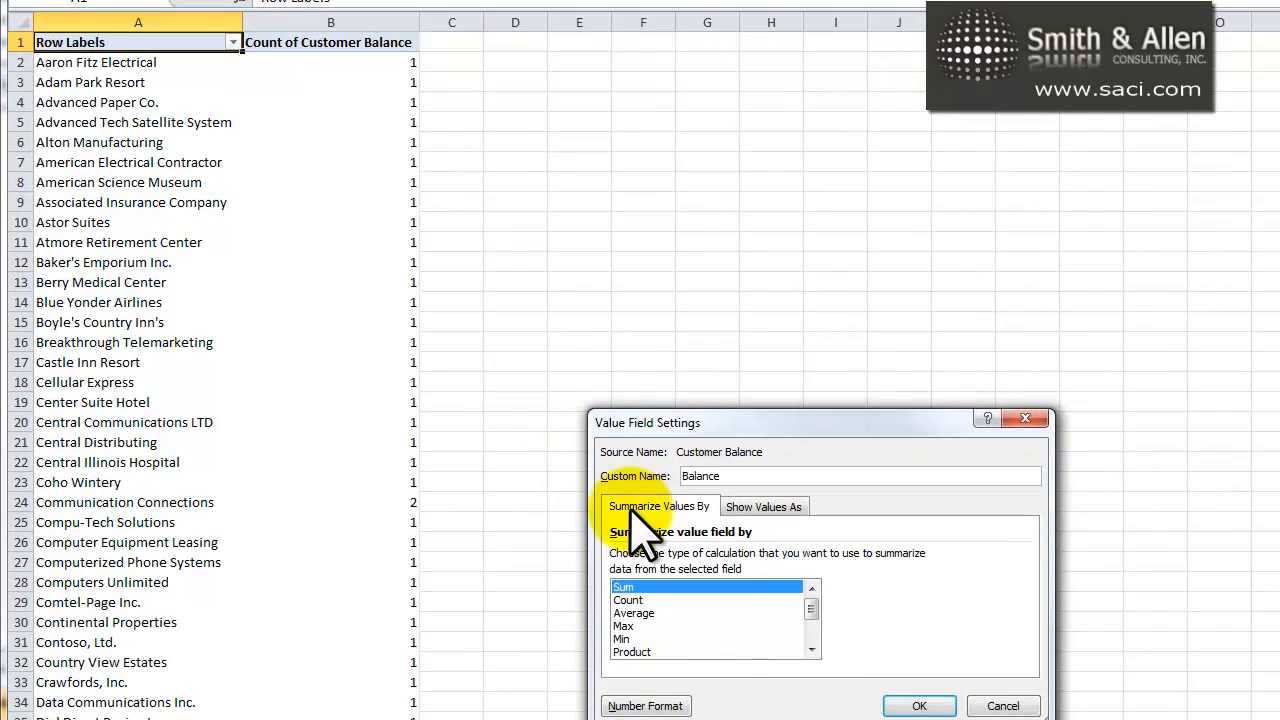
click(916, 704)
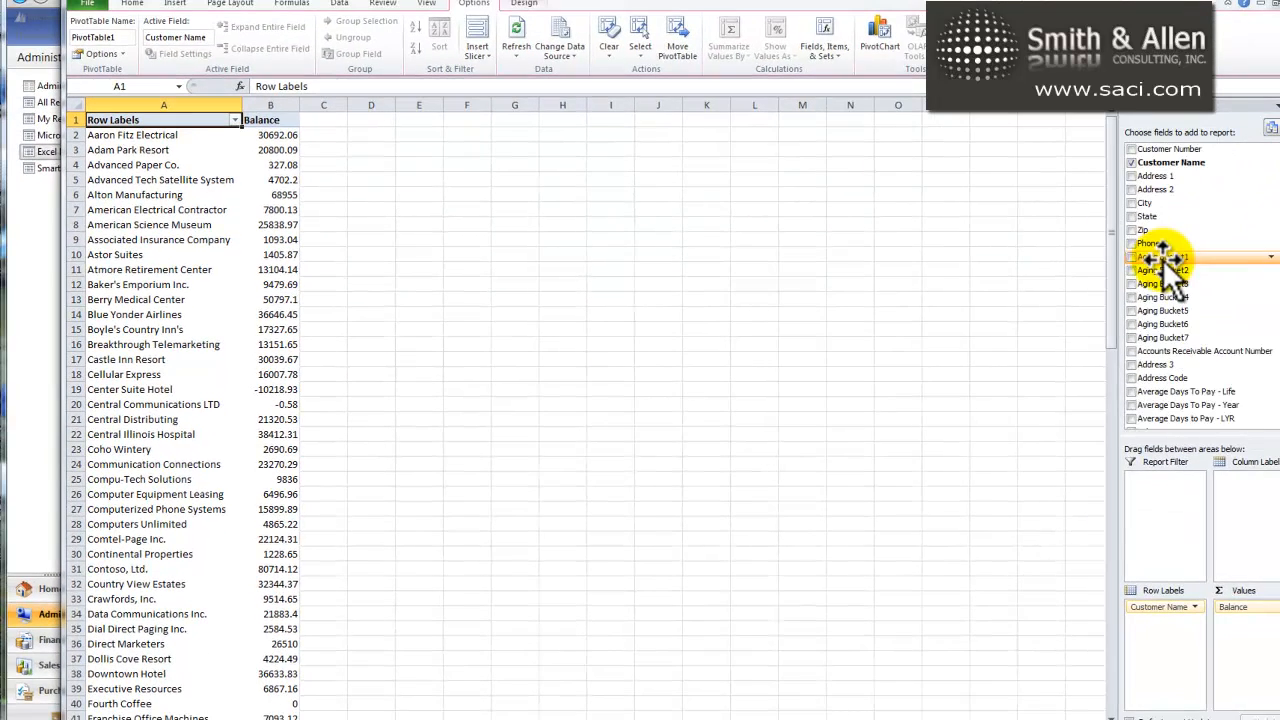
drag(1177, 257, 1230, 632)
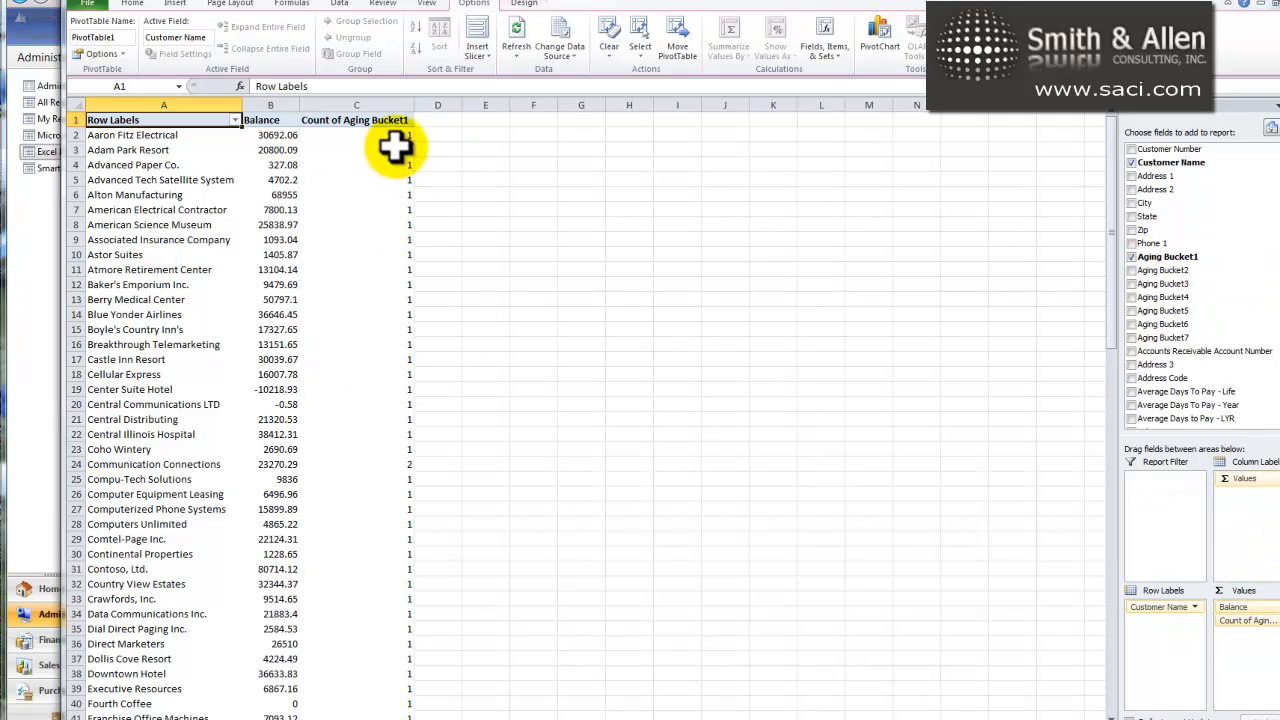
Step: Switch to Microsoft Dynamics GP and open the Sales Receivables setup to check the aging periods, moving its window aside
click(30, 262)
click(50, 665)
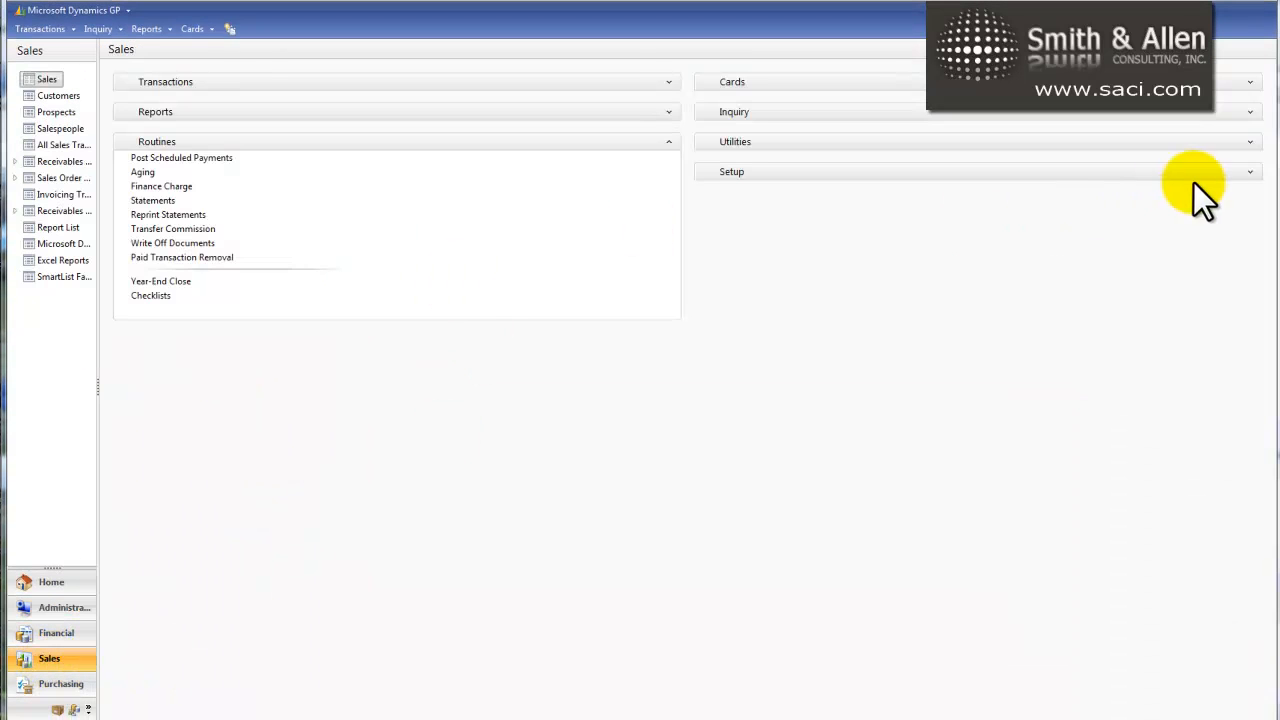
click(1248, 174)
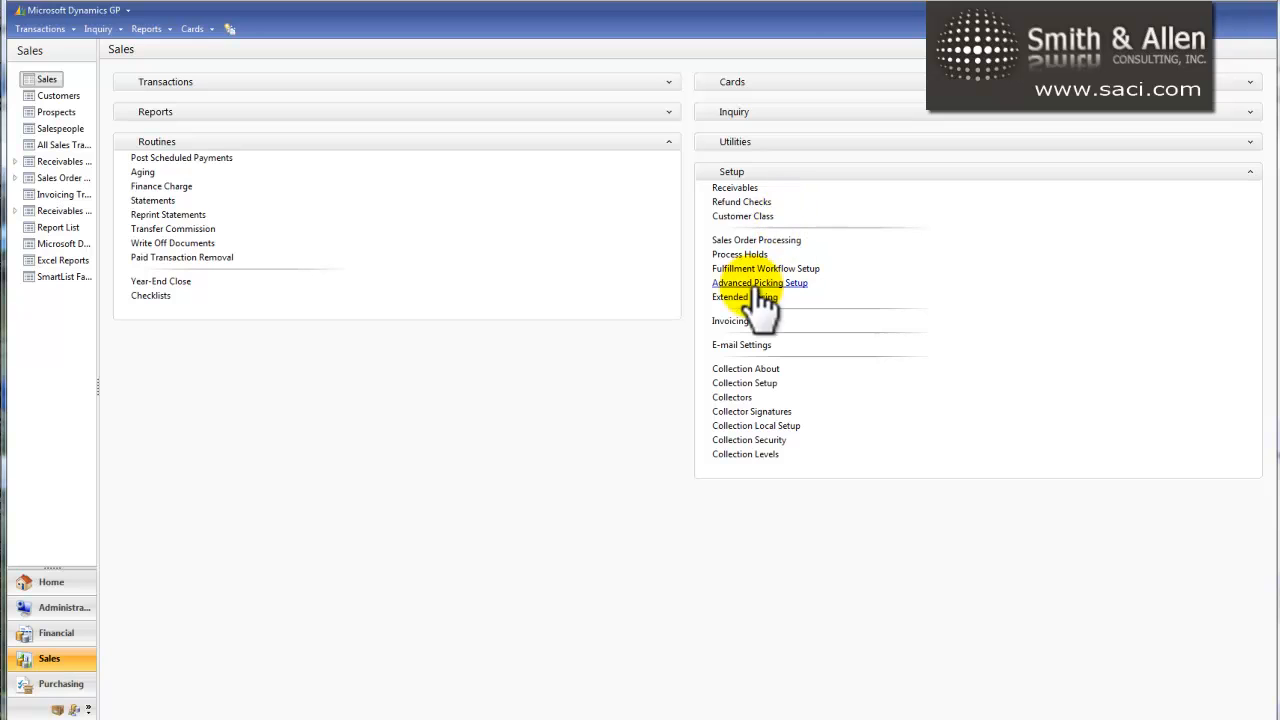
click(736, 188)
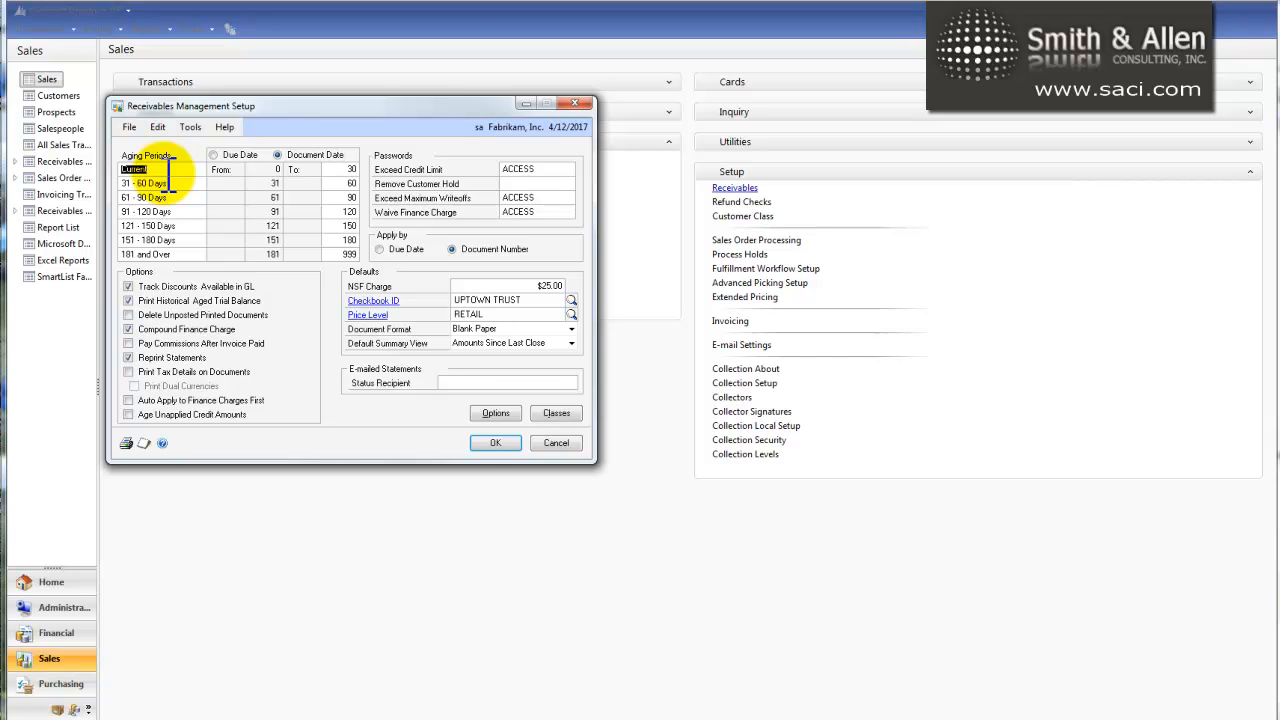
drag(405, 104, 222, 259)
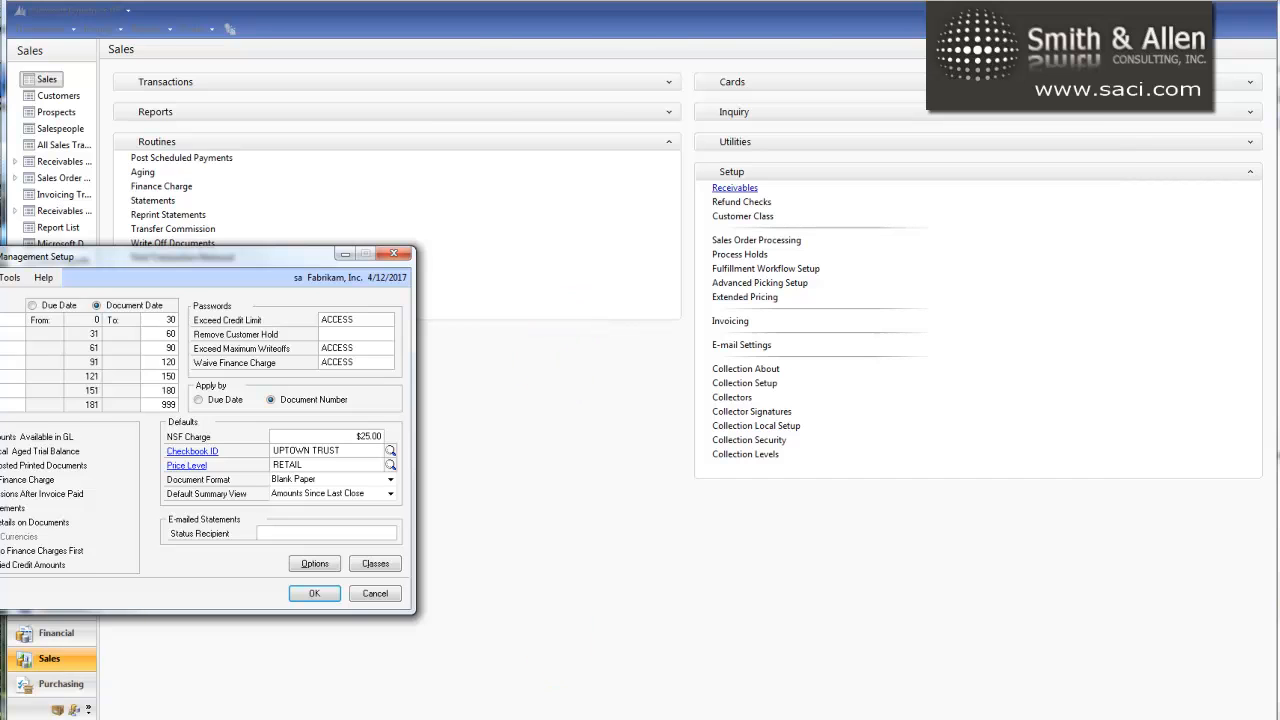
Step: Switch back to Excel and summarize the Aging Bucket1 field by Sum with the custom name Current
click(780, 718)
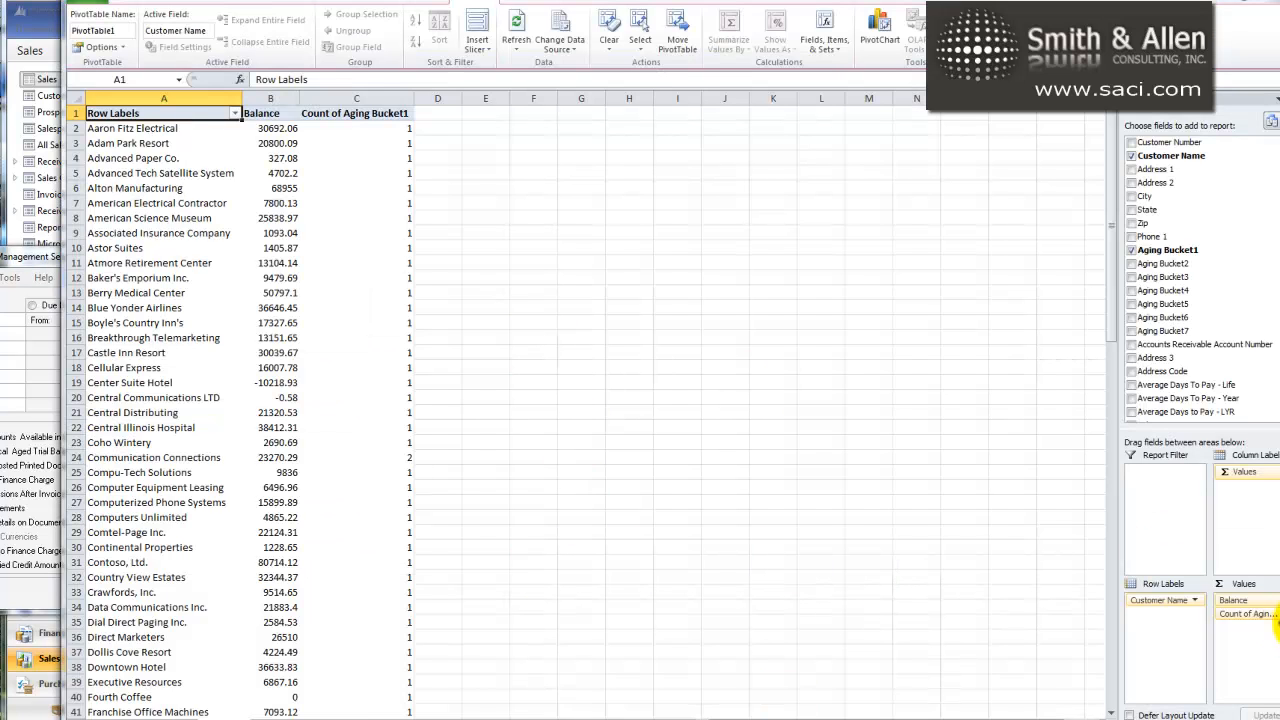
click(1262, 614)
click(1262, 597)
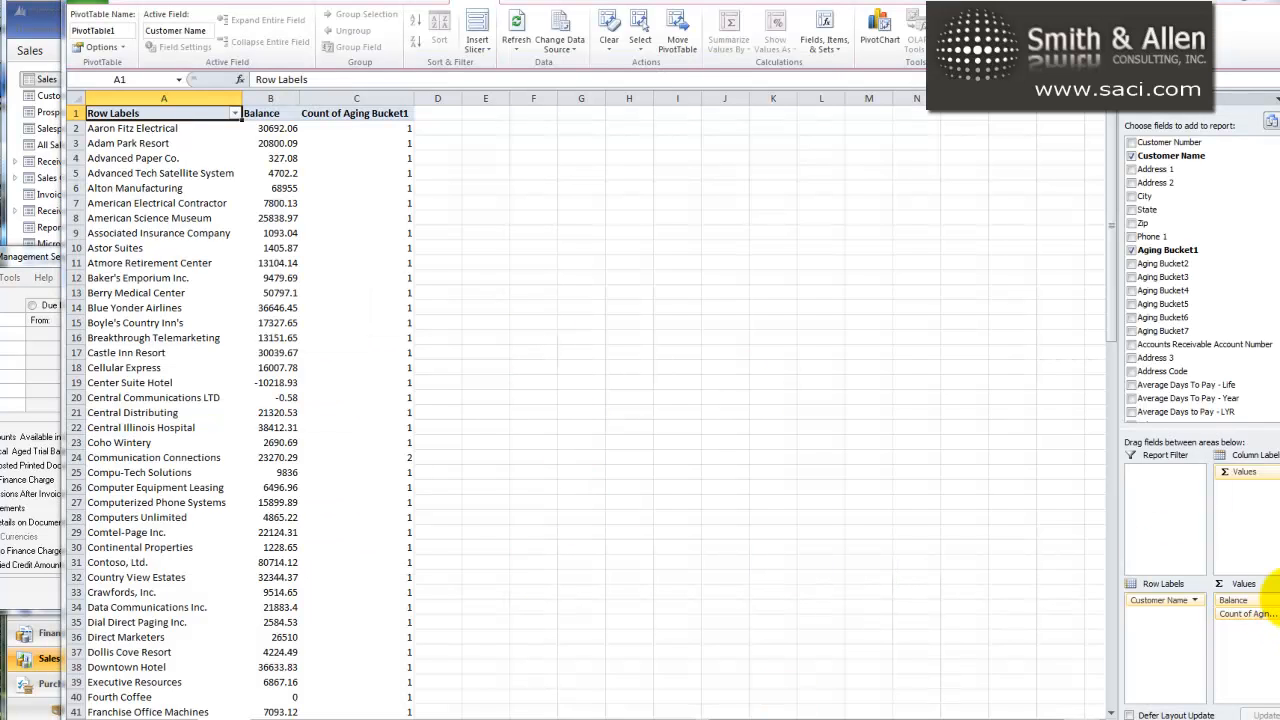
click(599, 520)
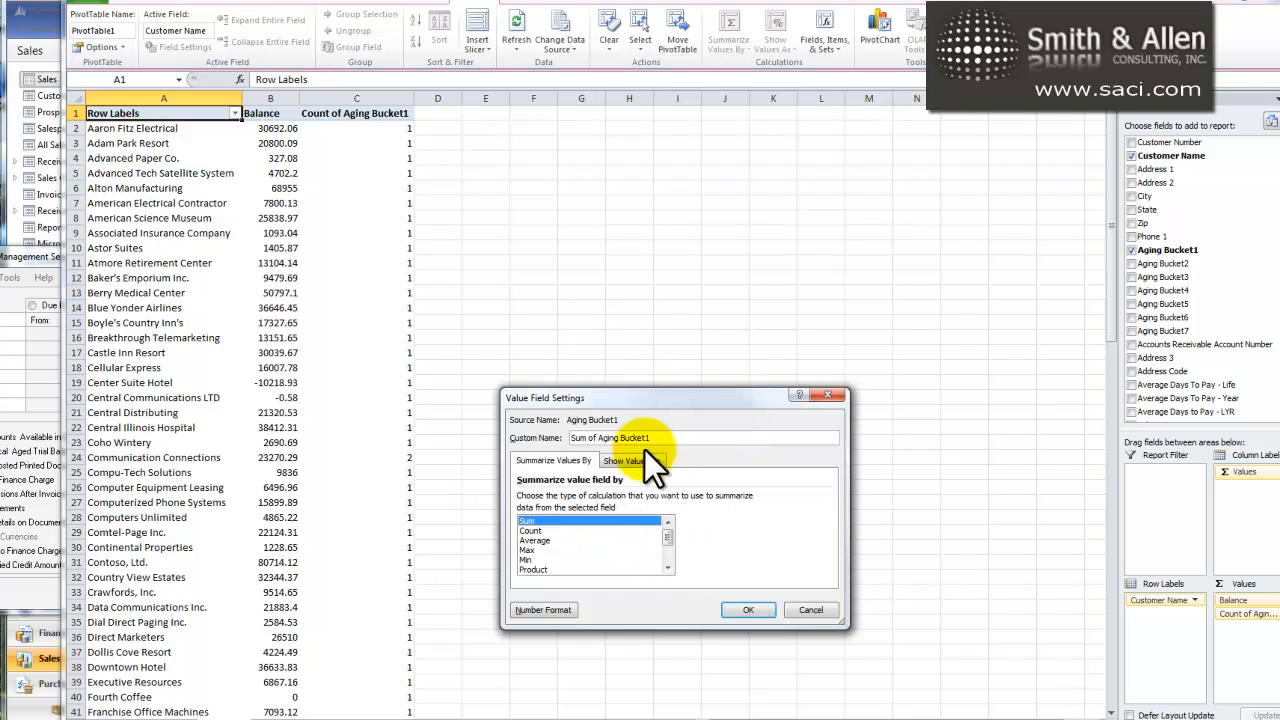
click(747, 610)
Step: Add Aging Bucket2 to the PivotTable values, summarized by Sum with the custom name "61 - 90 Days"
drag(1165, 265, 1262, 628)
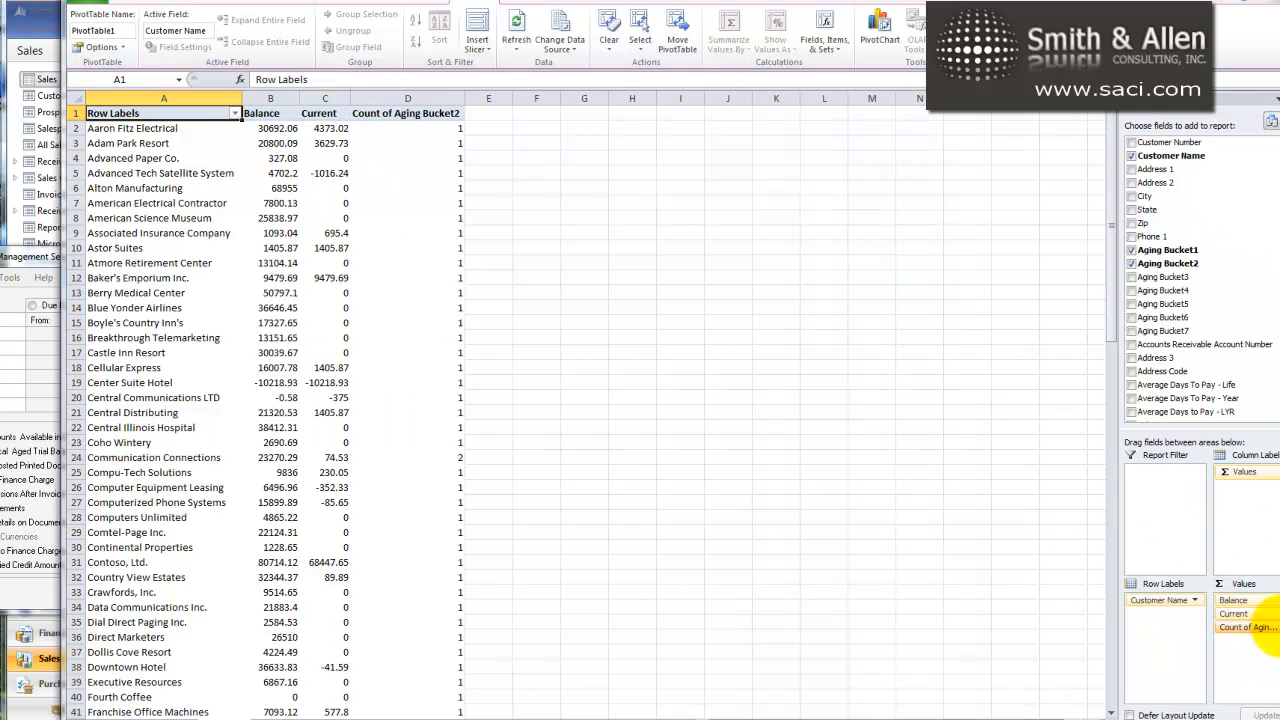
click(1262, 628)
click(1265, 690)
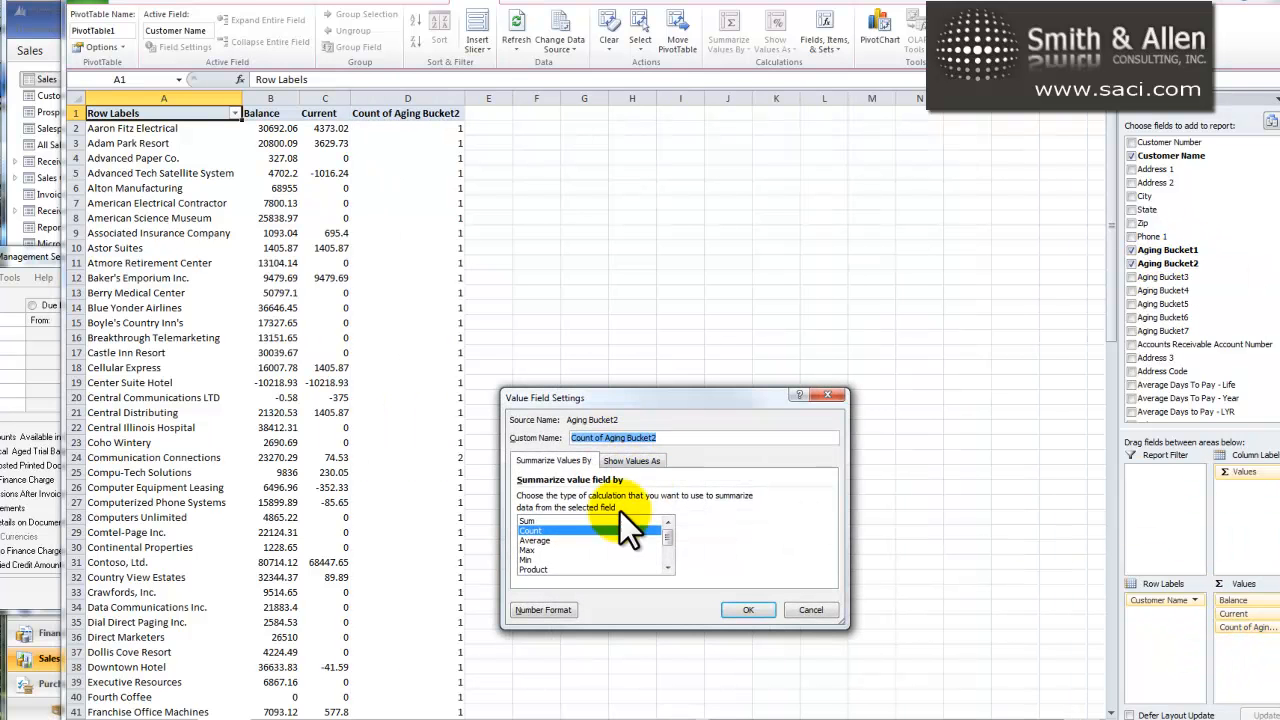
click(559, 520)
click(10, 350)
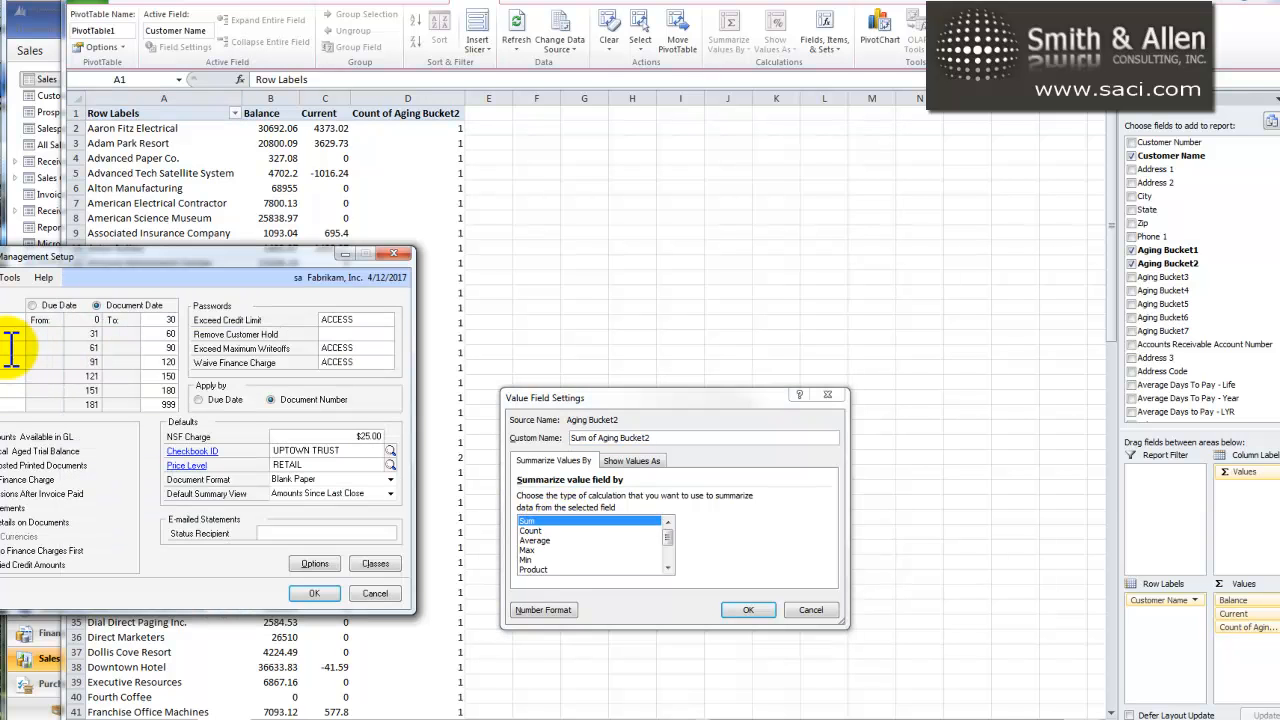
click(690, 437)
drag(690, 437, 555, 440)
text(61 - 90 Days)
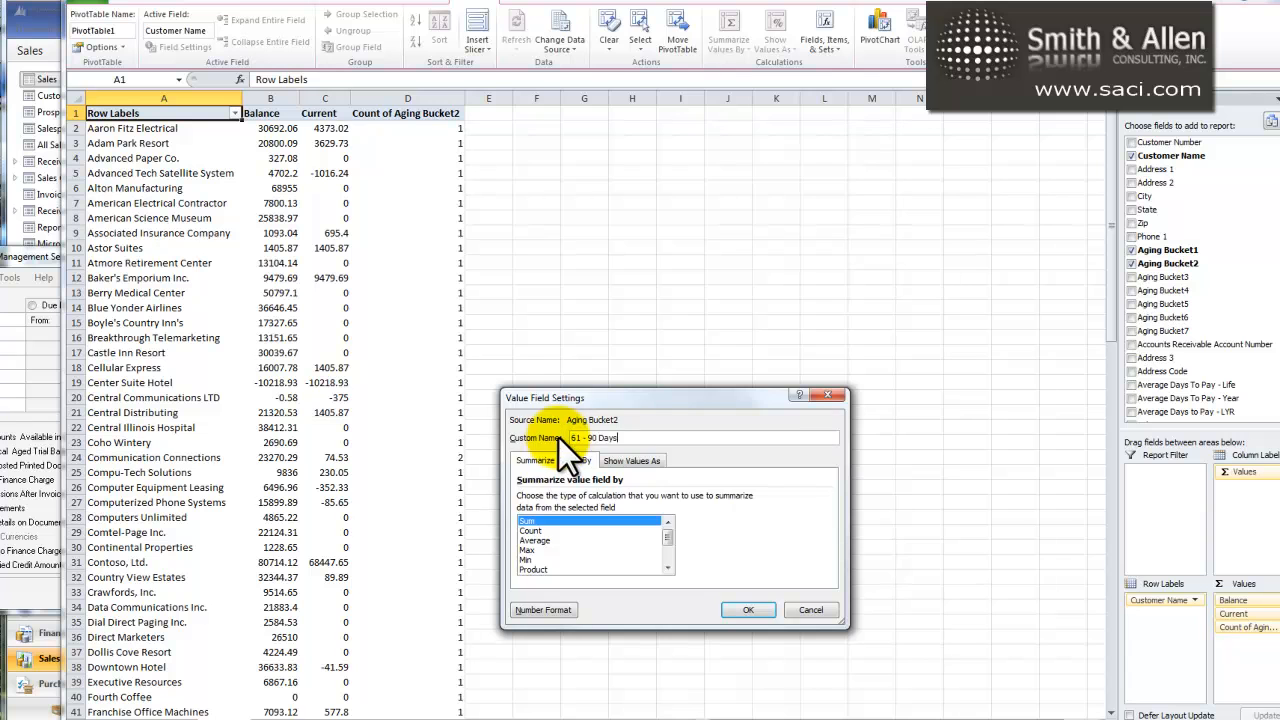
click(751, 606)
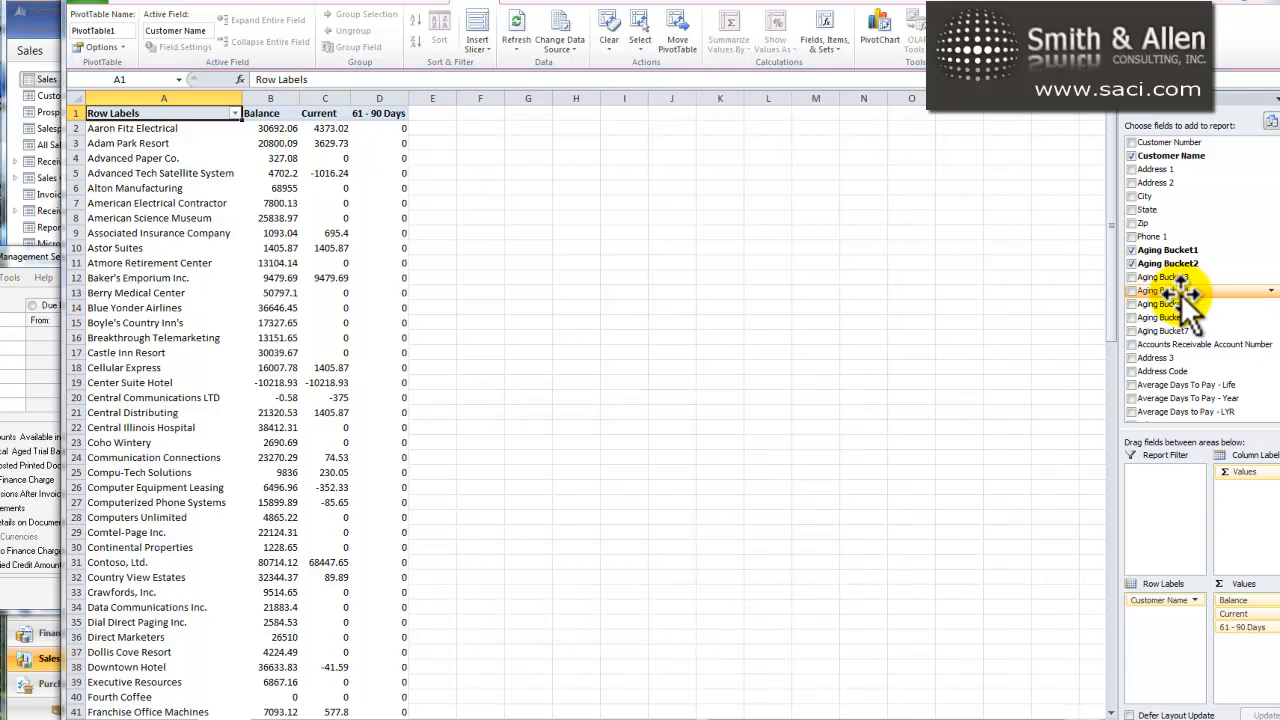
Step: Add Aging Bucket3 to the PivotTable values, summarized by Sum with the custom name "61 - 90 Day"
drag(1180, 282, 1236, 674)
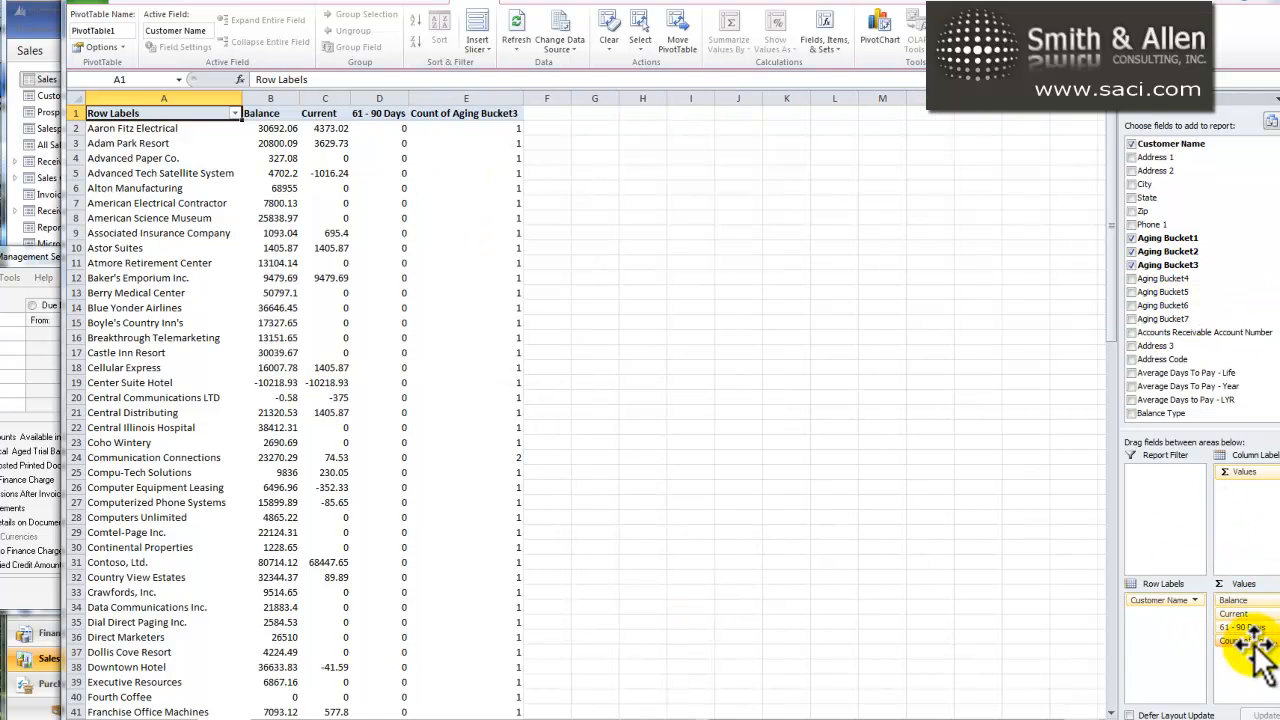
click(1264, 638)
click(1256, 624)
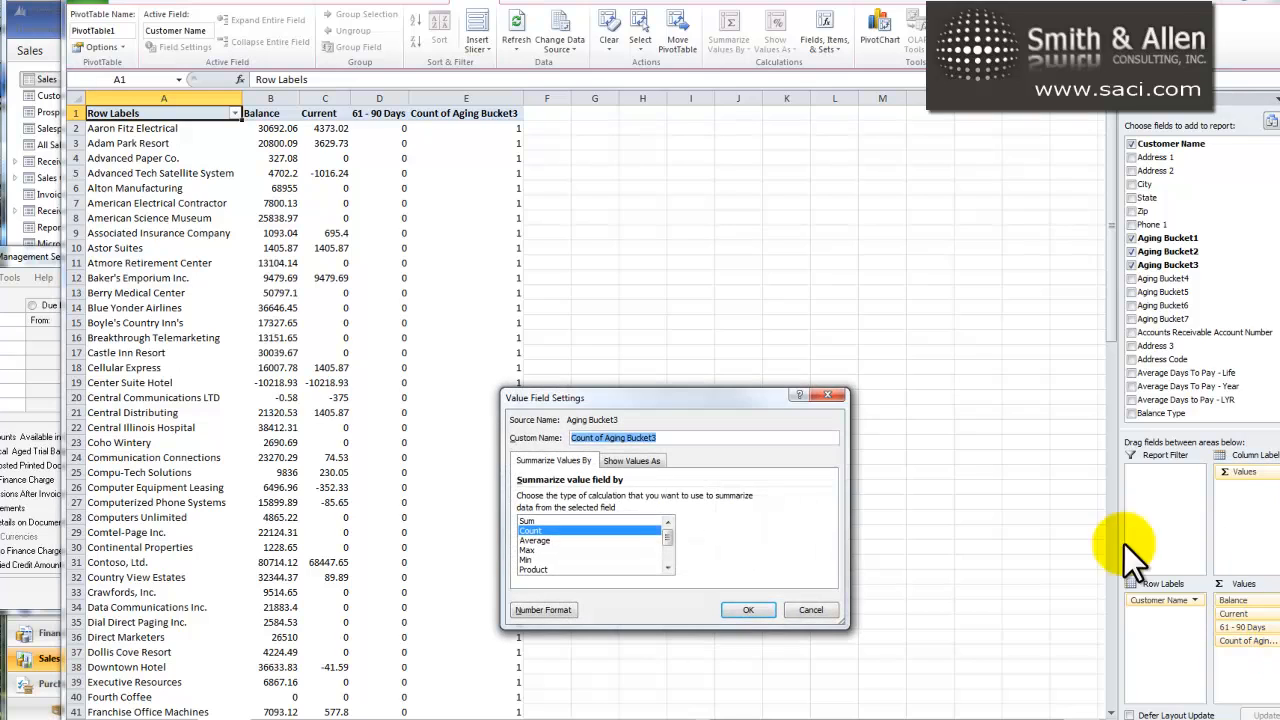
click(582, 519)
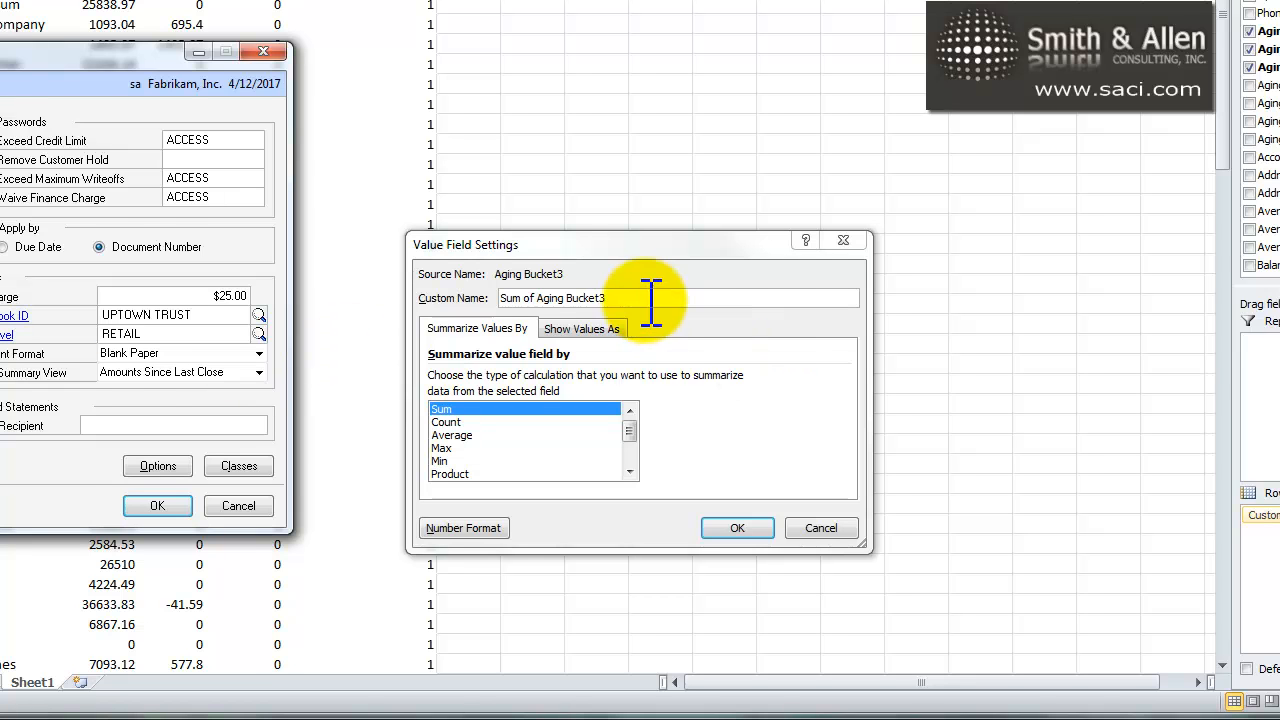
click(571, 297)
drag(617, 297, 500, 298)
text(61 - 90 Days)
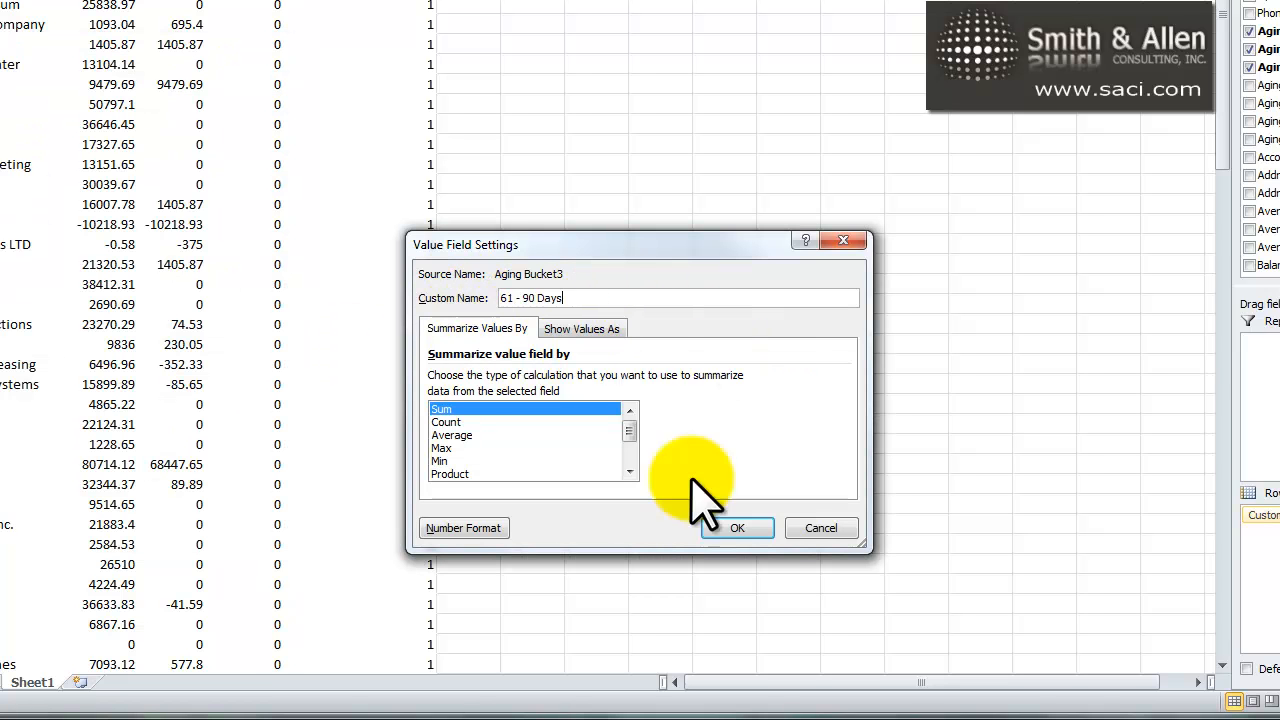
click(740, 528)
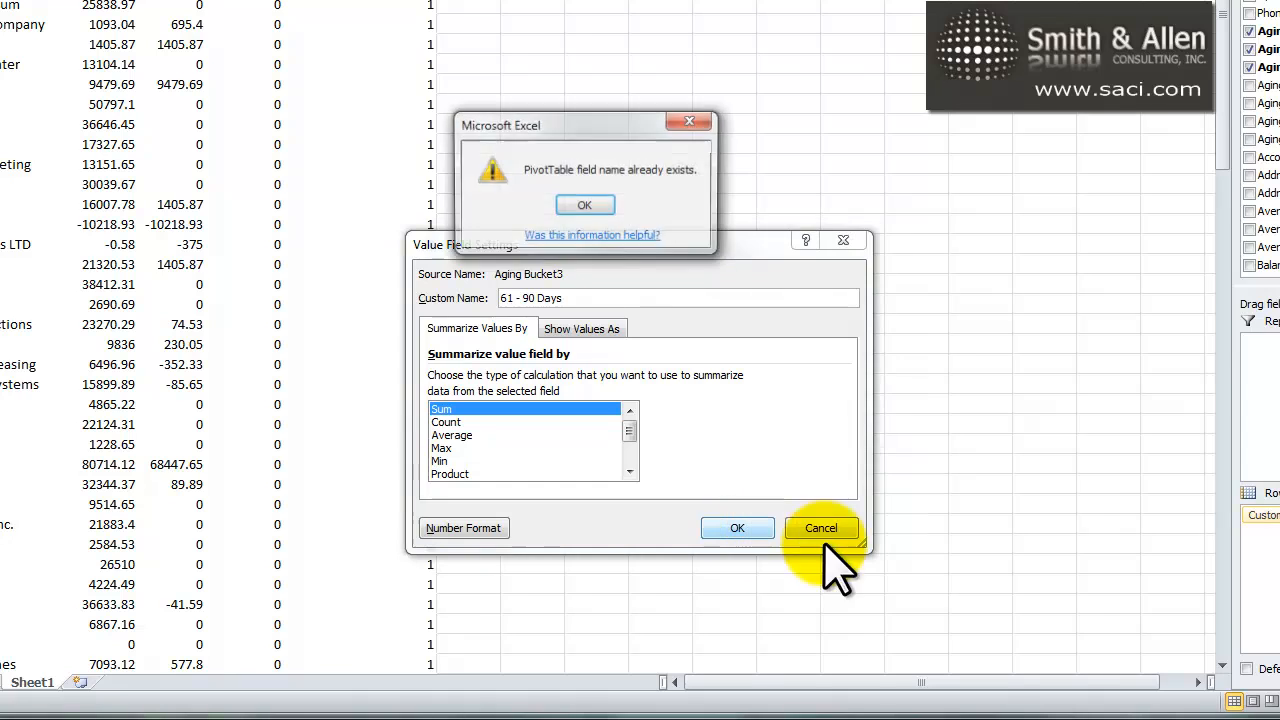
click(586, 206)
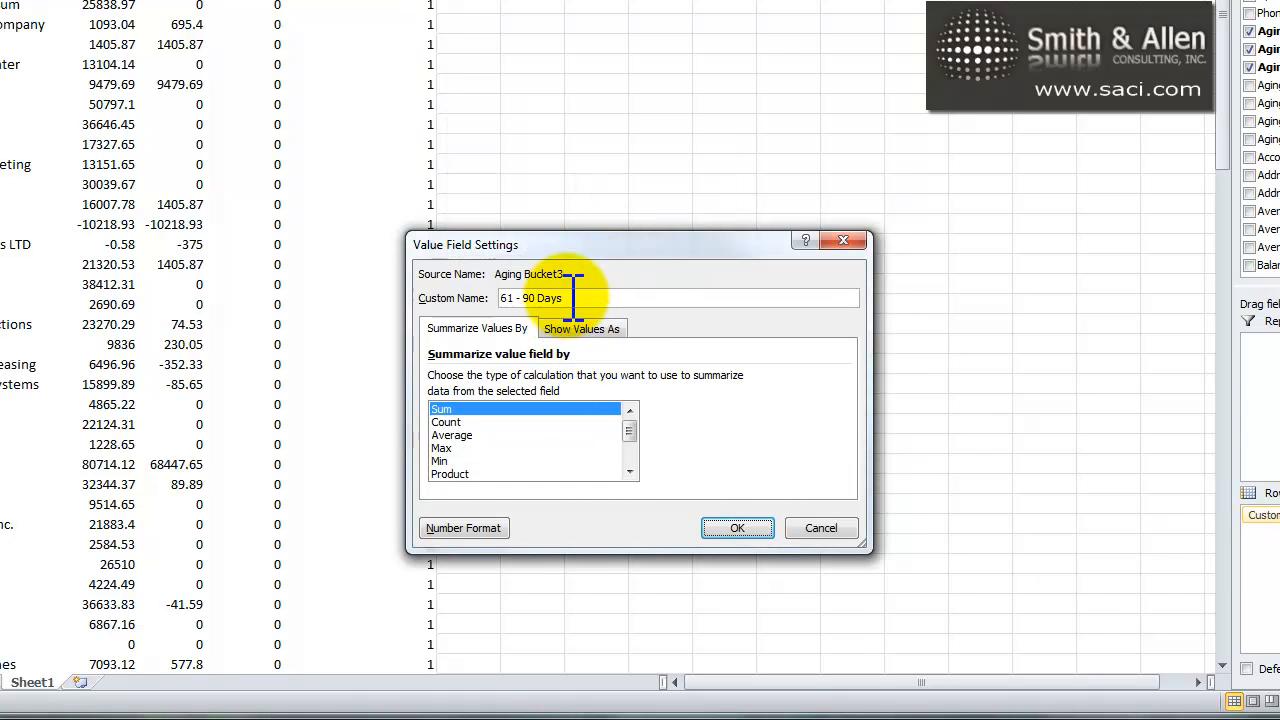
key(BackSpace)
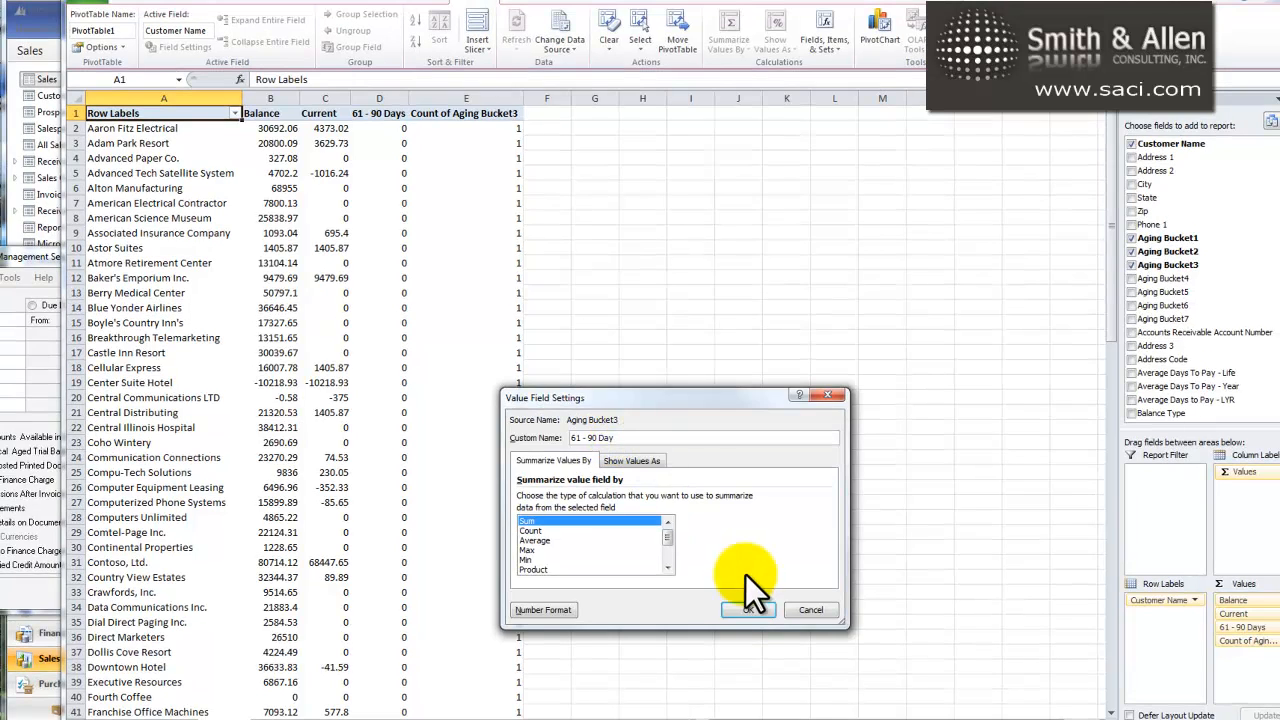
click(744, 607)
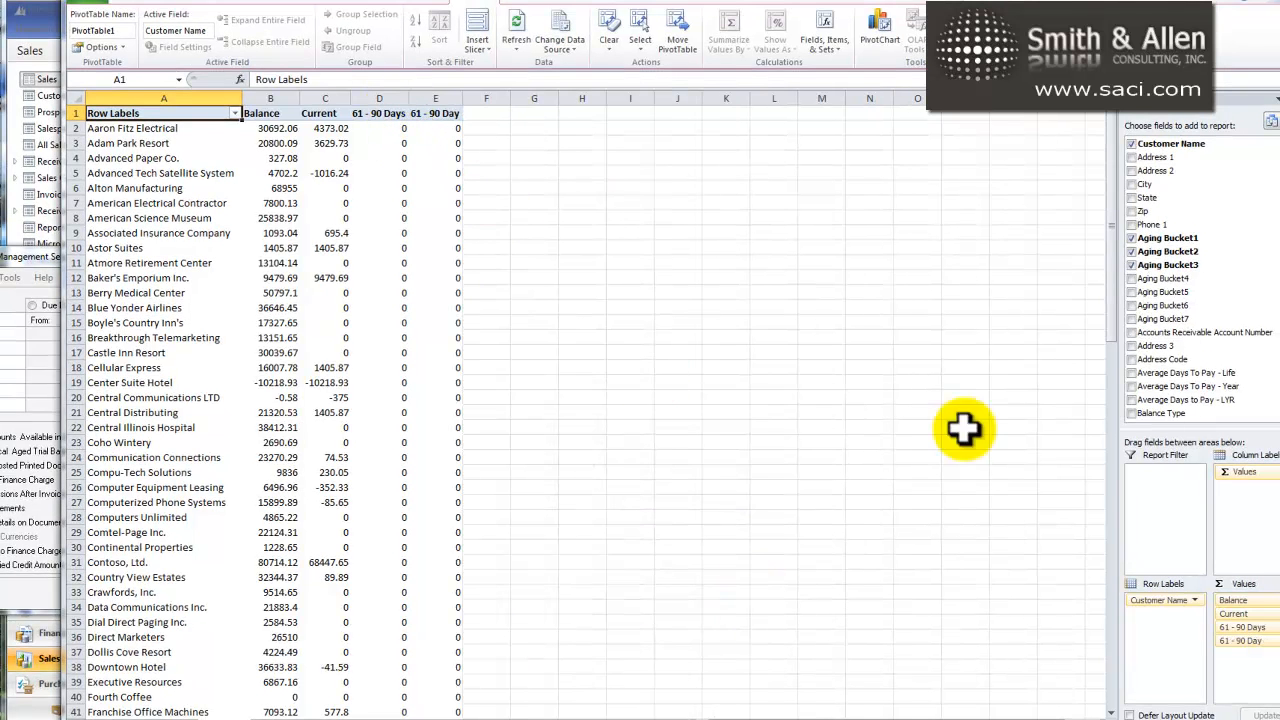
Step: Check the second aging period in the Dynamics GP receivables setup and rename the Aging Bucket2 value field in Excel as "31 - 60 Days"
click(1250, 627)
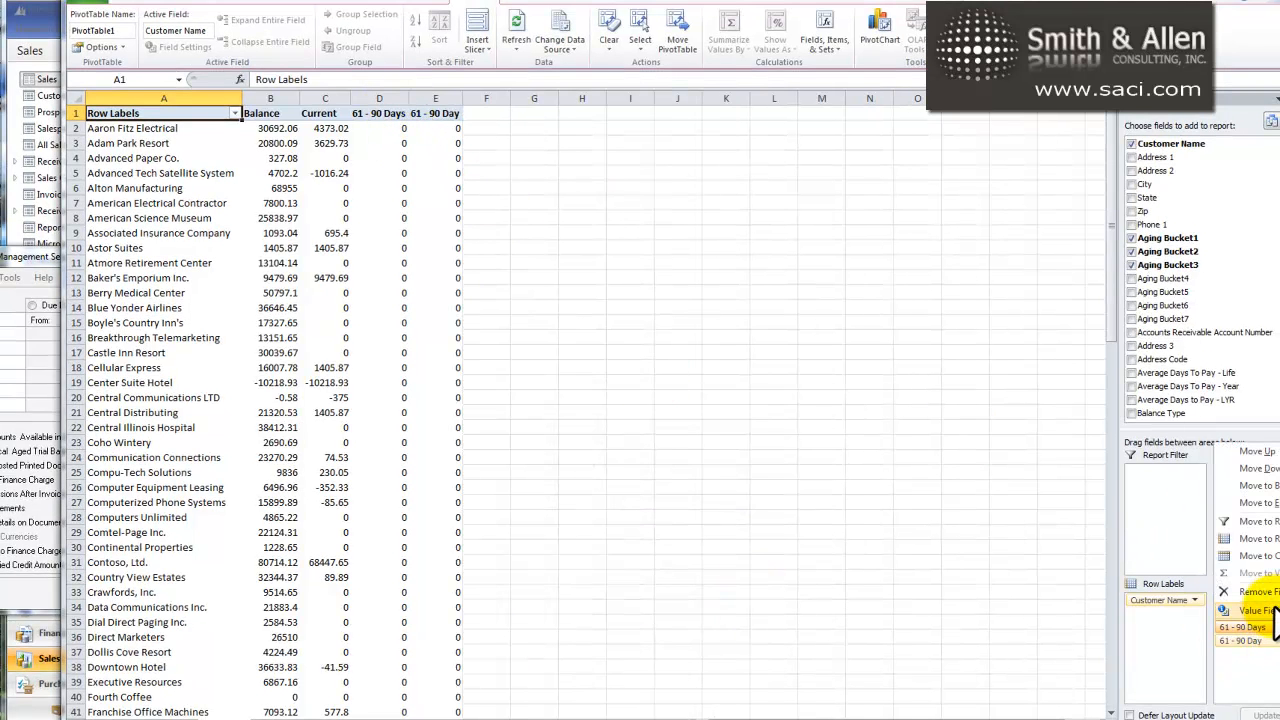
click(1245, 652)
click(3, 342)
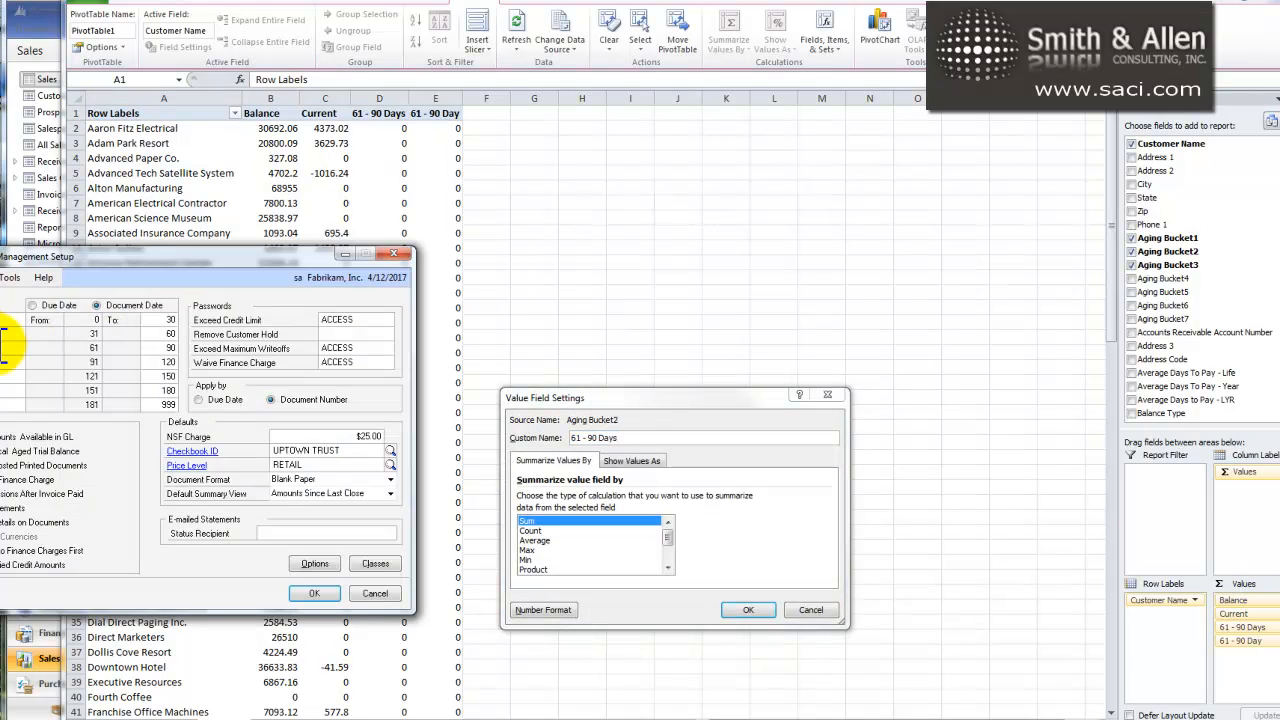
click(512, 440)
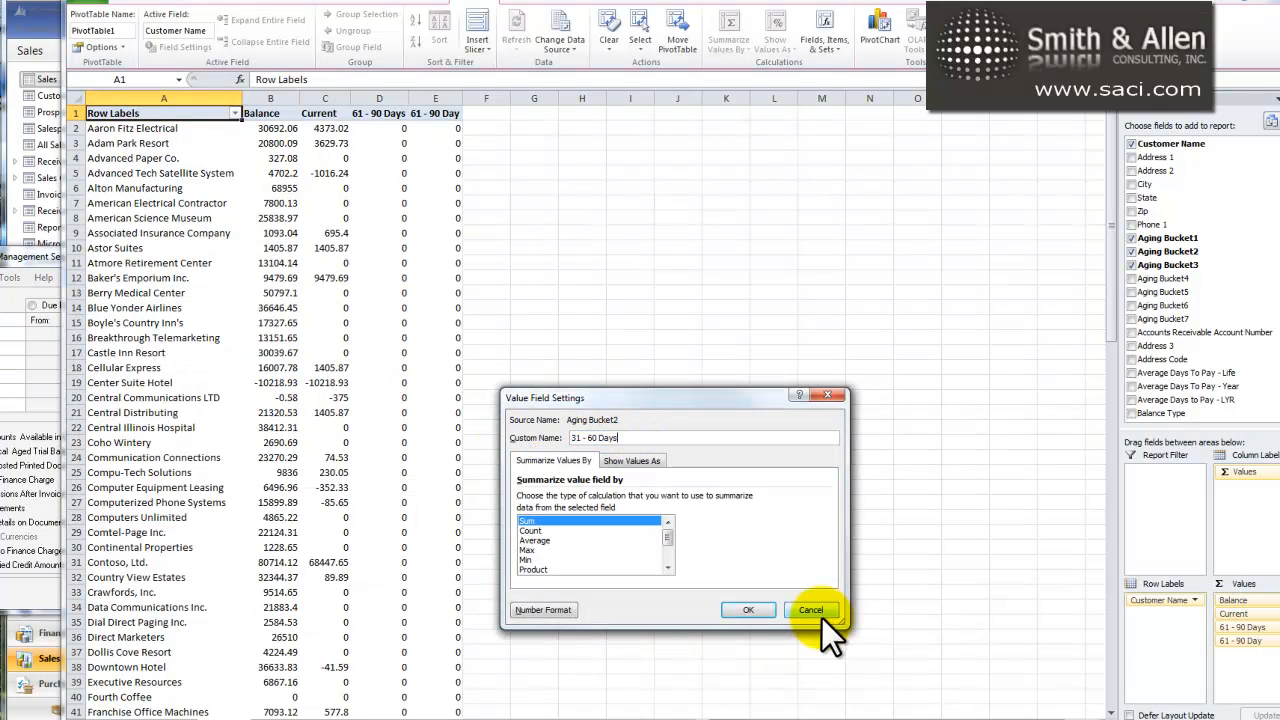
click(748, 610)
Step: Add Aging Bucket4 to the PivotTable values, summarized by Sum and named "91 - 120 Days" after checking the aging period in Dynamics GP
drag(1183, 287, 1245, 656)
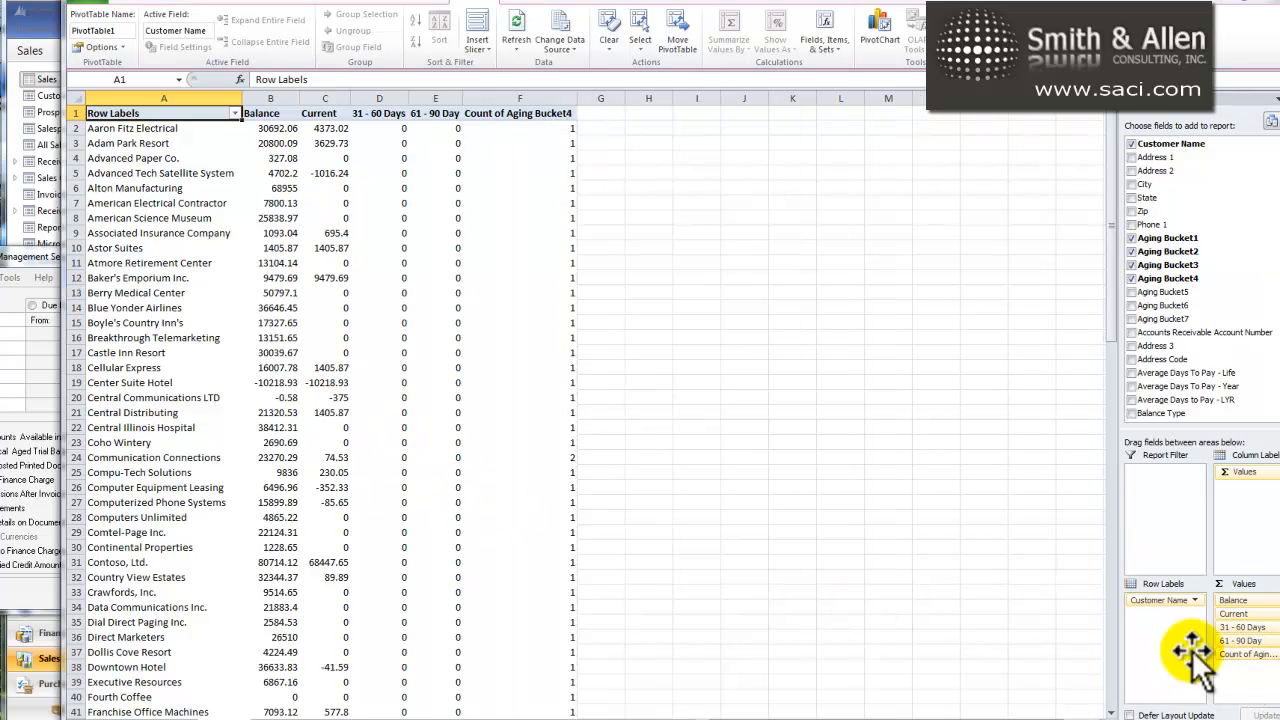
click(1277, 655)
click(1258, 638)
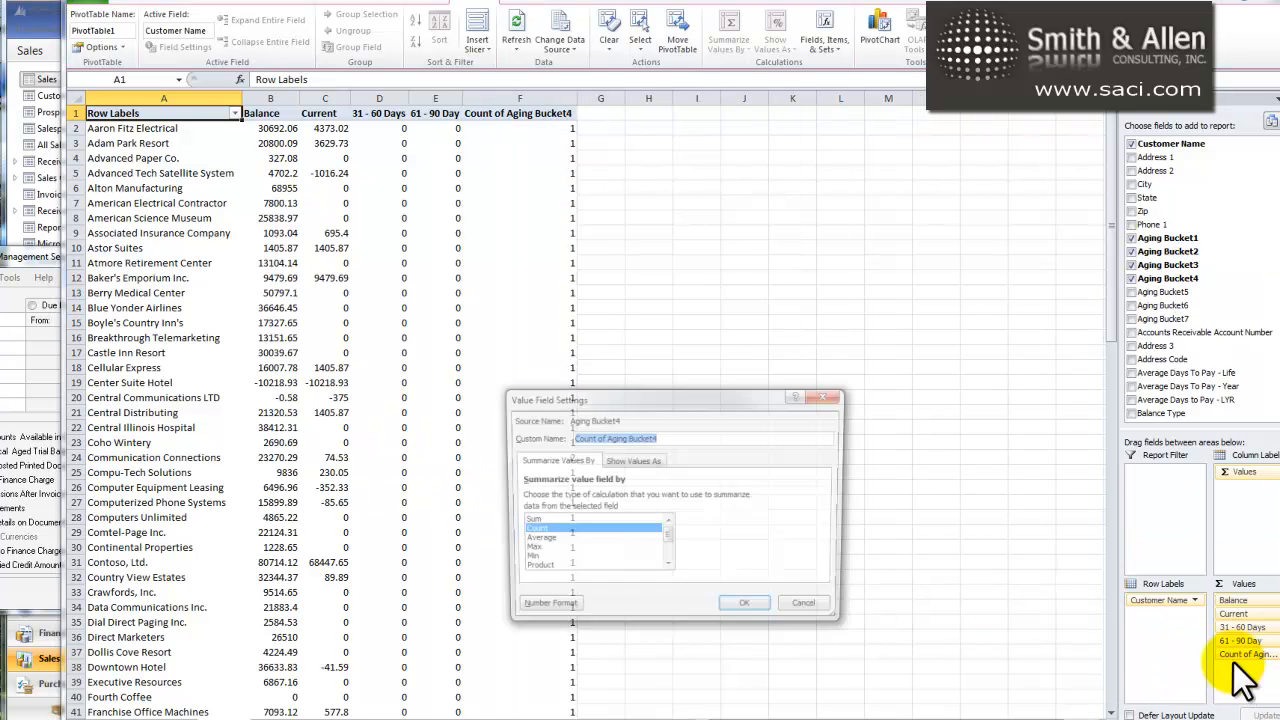
click(527, 521)
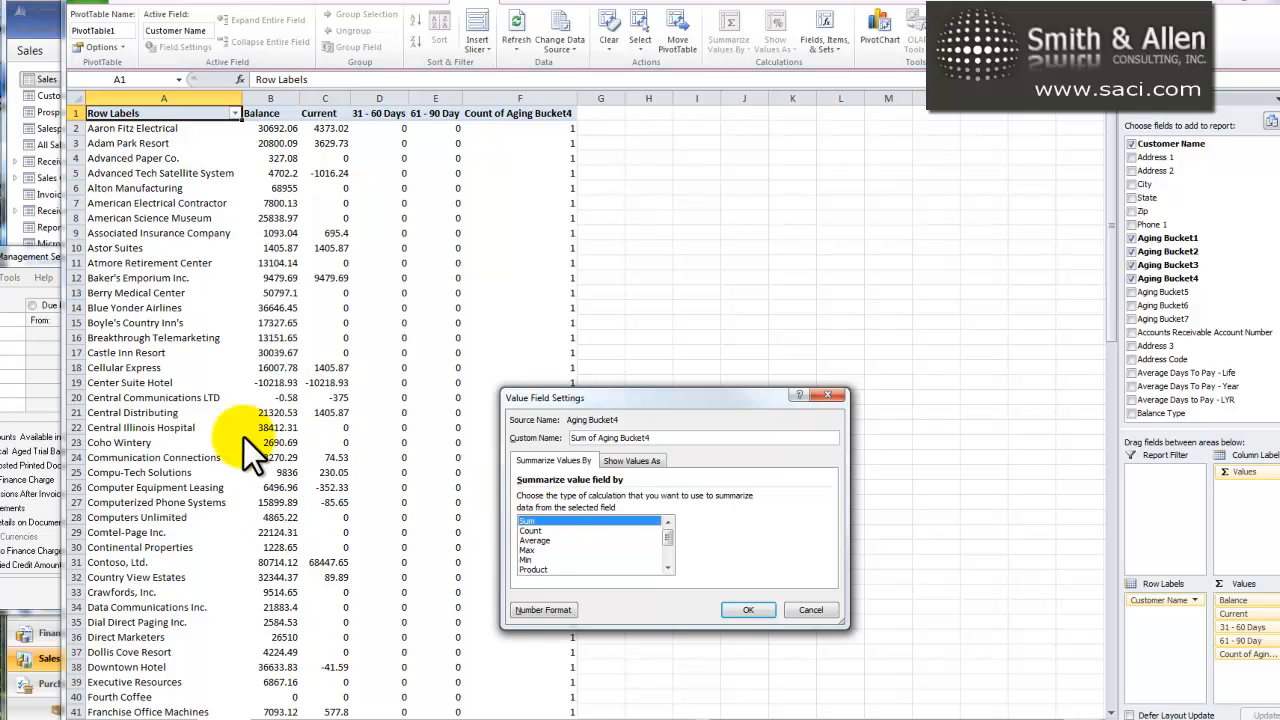
click(4, 376)
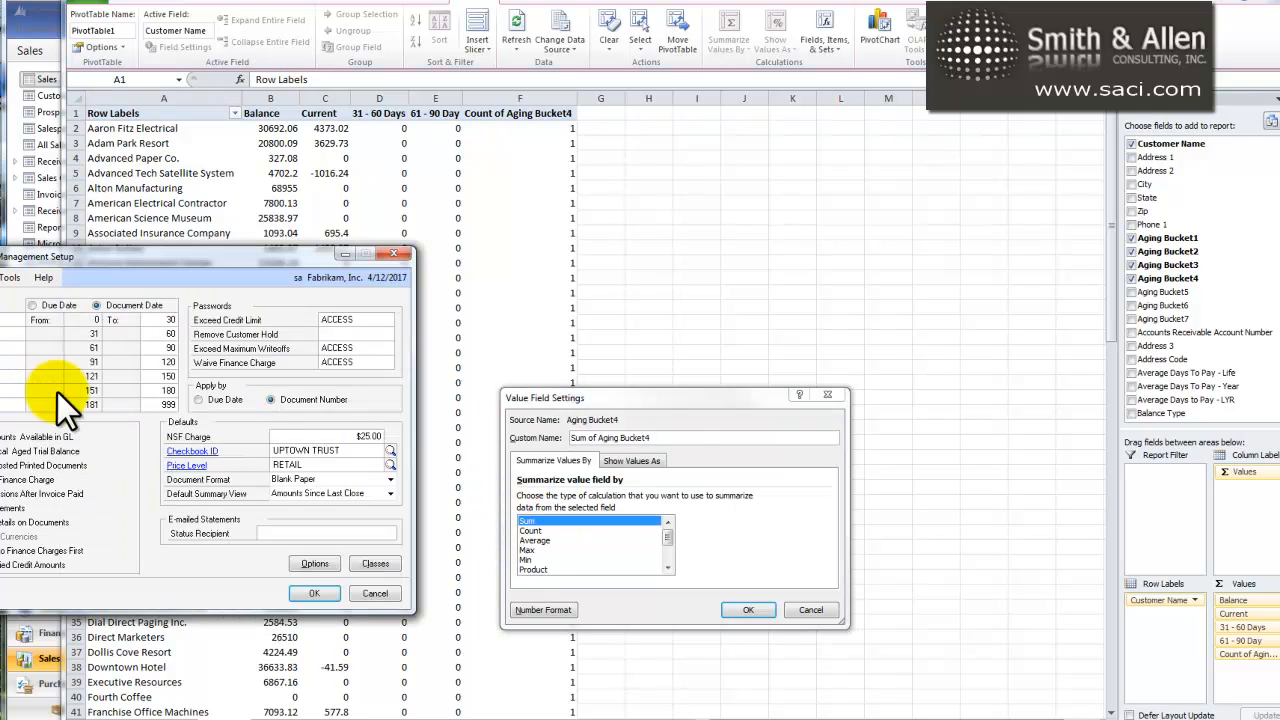
click(534, 438)
text(91 - 120 Days)
key(shift+End)
key(Delete)
click(763, 611)
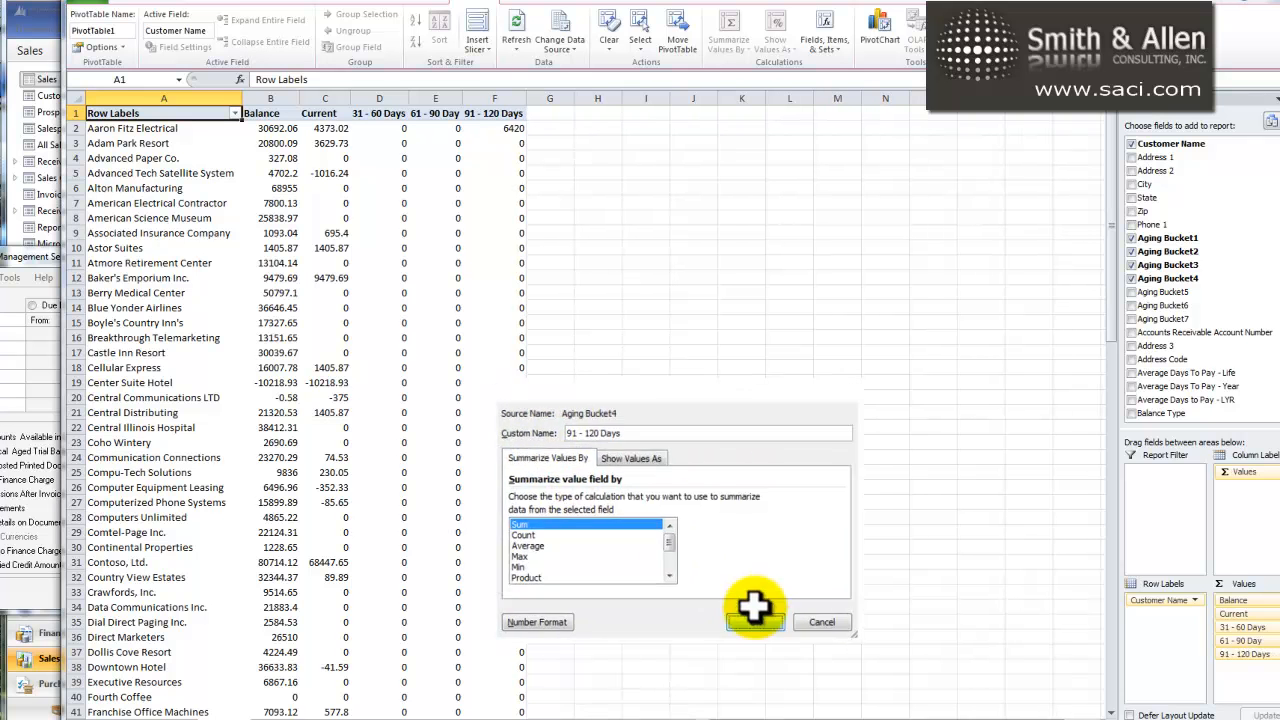
Step: Add Aging Bucket5 to the PivotTable values, summarized by Sum and named "121 - 150 Days" after checking the aging period in Dynamics GP
drag(1185, 291, 1262, 700)
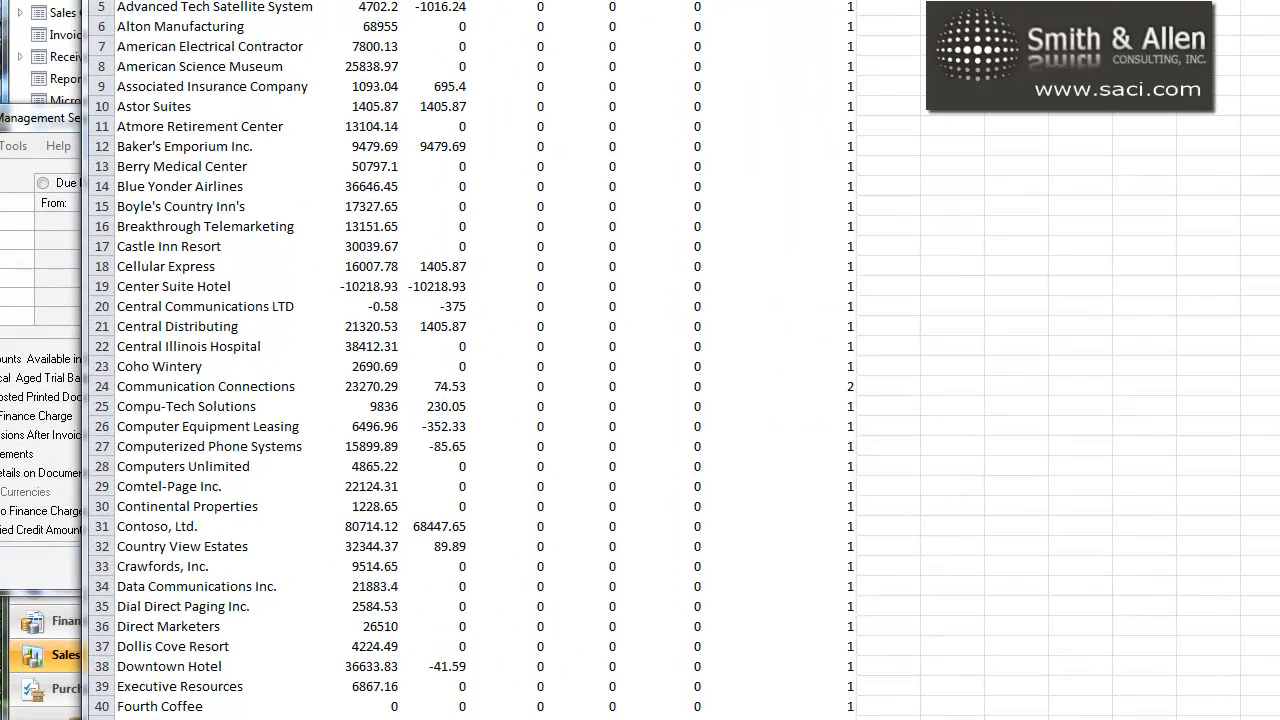
click(770, 471)
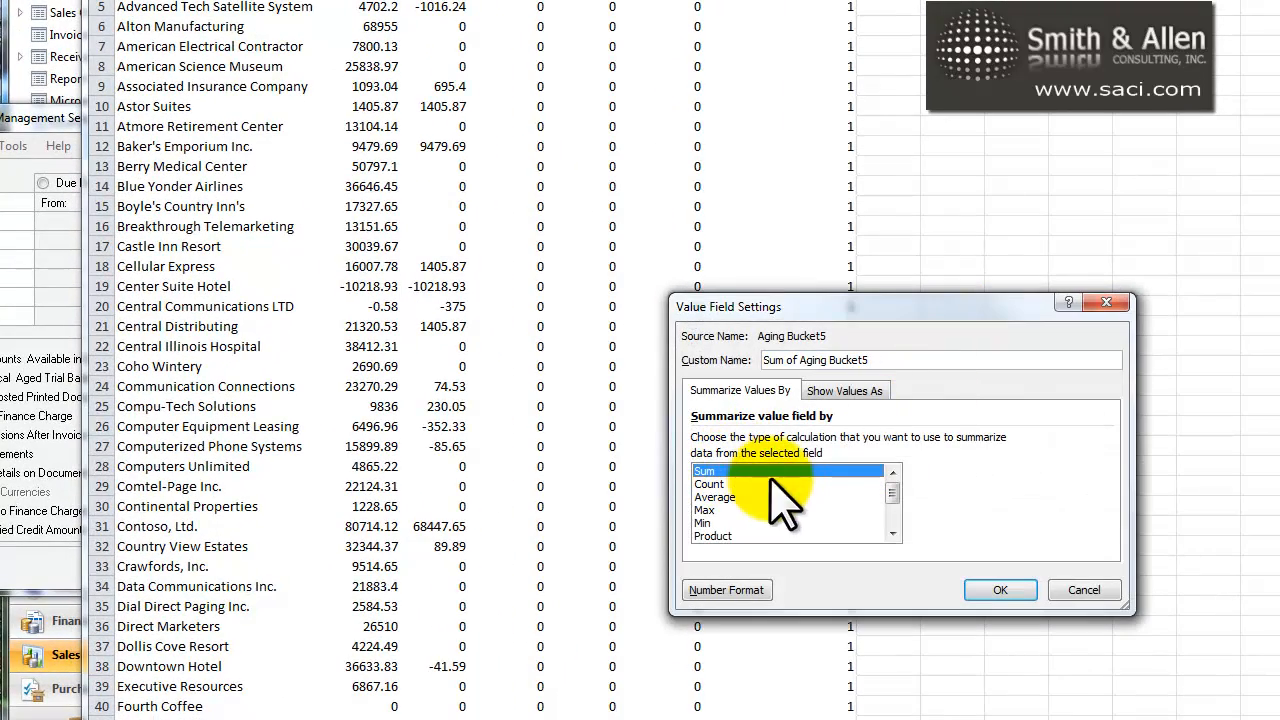
click(5, 288)
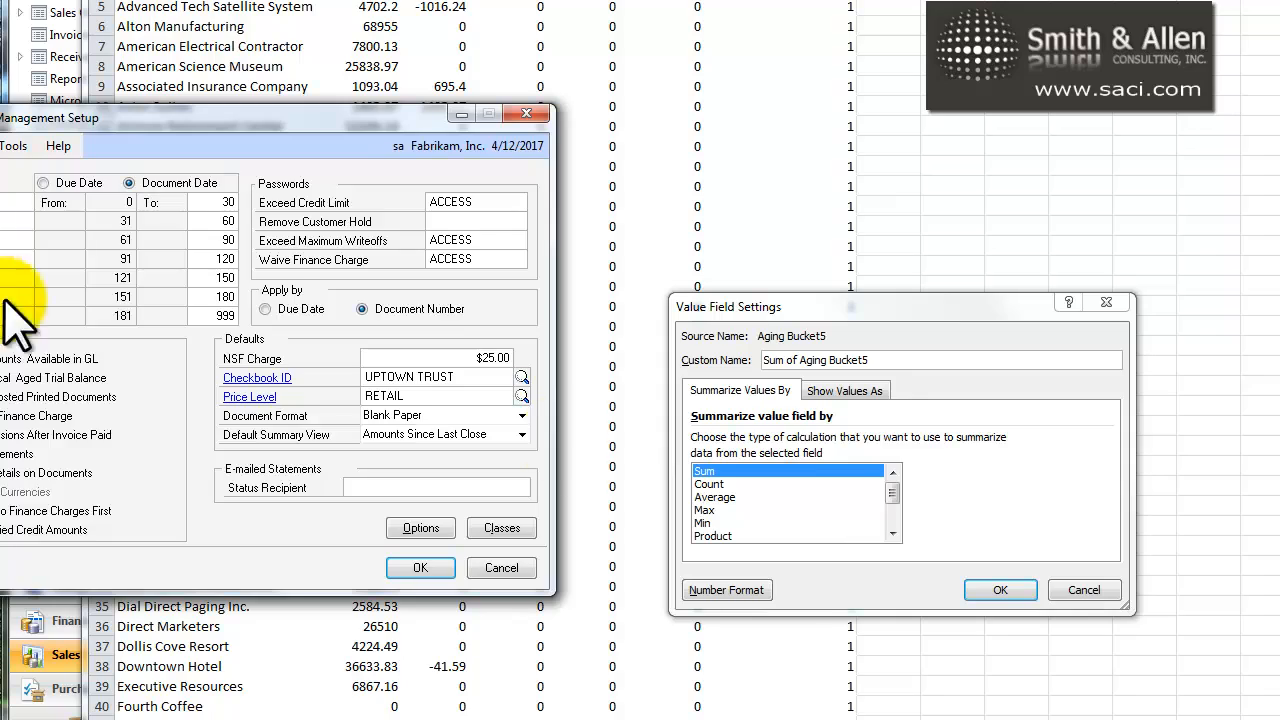
click(891, 358)
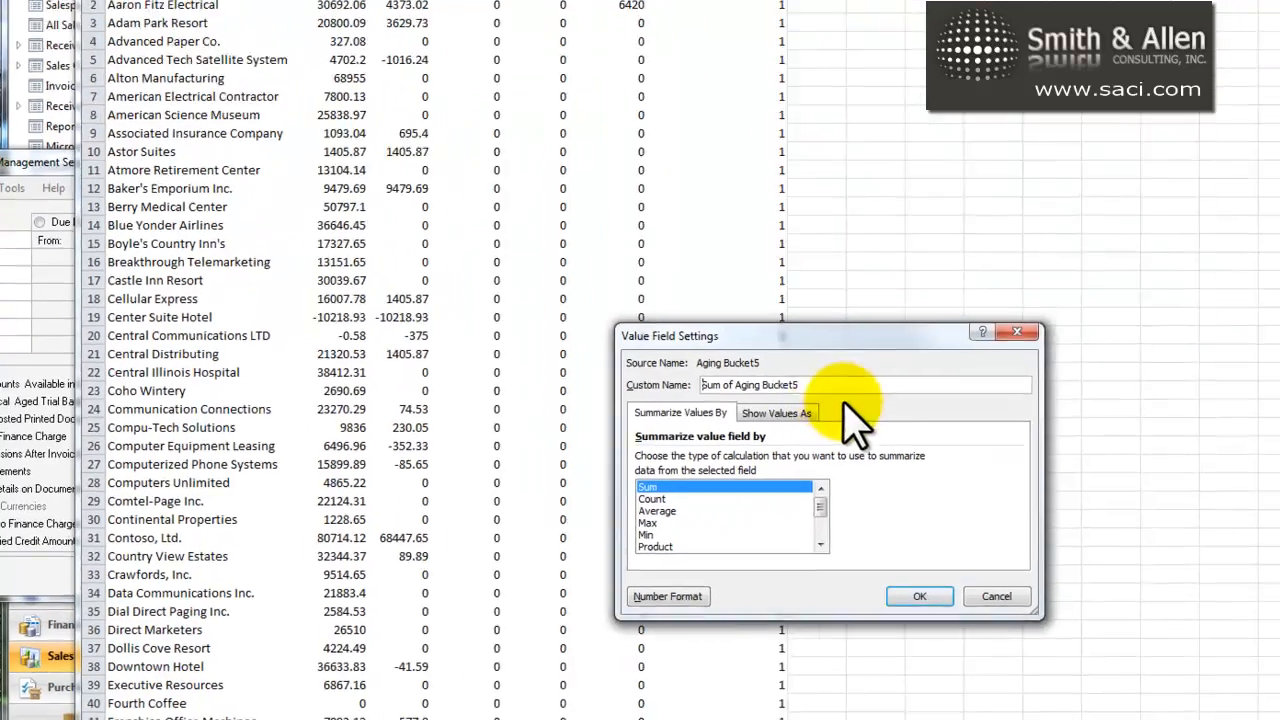
drag(801, 385, 702, 383)
text(121 - 150 Days)
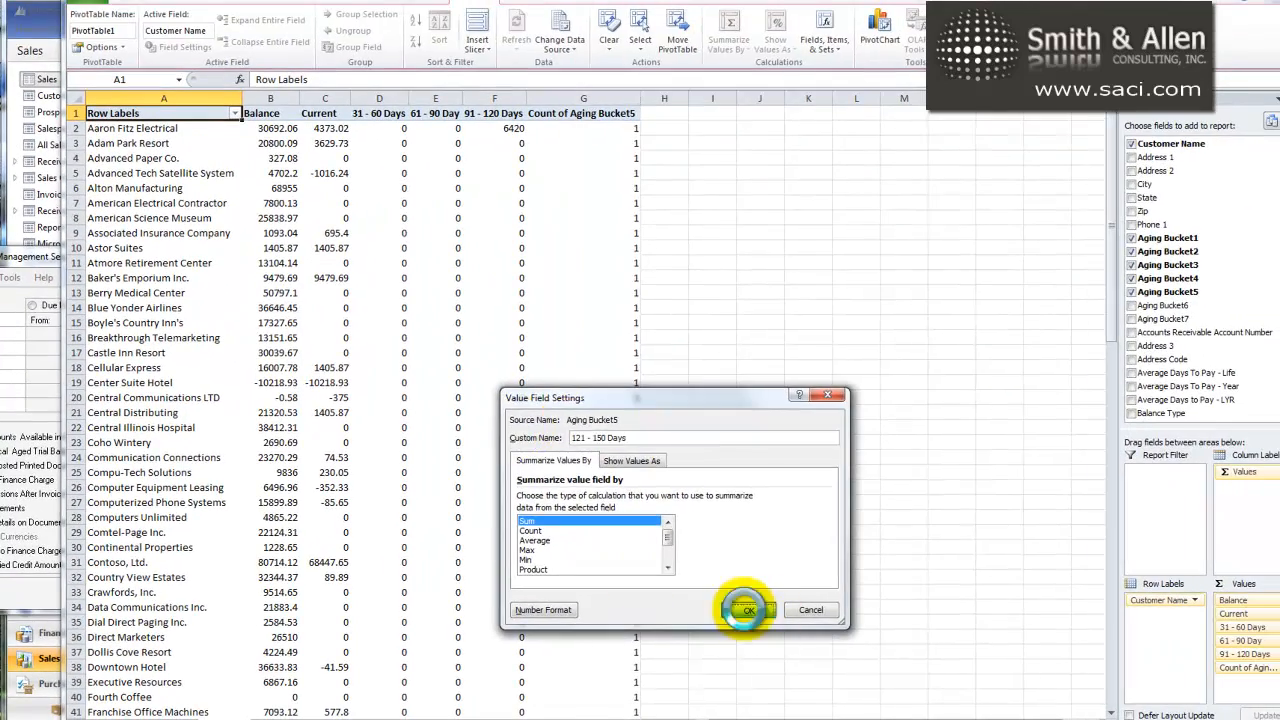
click(745, 610)
Step: Add Aging Bucket6 to the PivotTable values, summarized by Sum and named "151 - 180 Days" after checking the aging period in Dynamics GP
drag(1162, 305, 1255, 688)
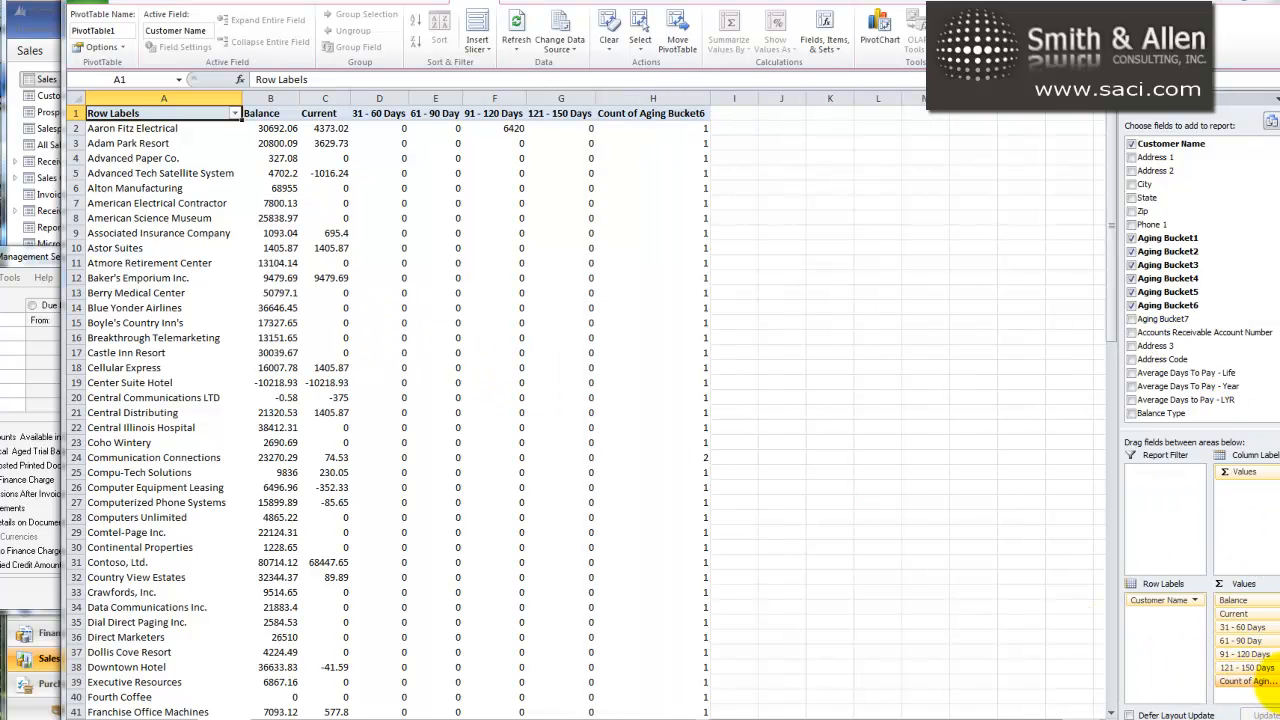
click(1258, 683)
click(1255, 664)
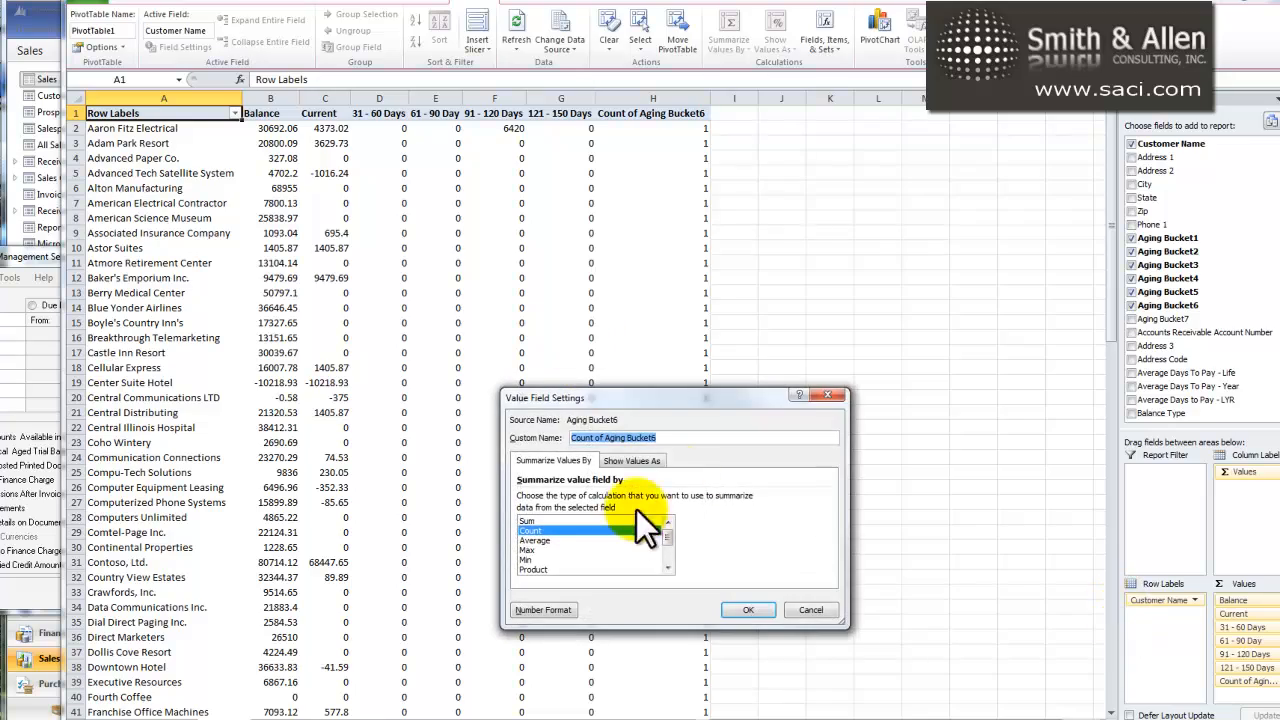
click(567, 518)
click(60, 412)
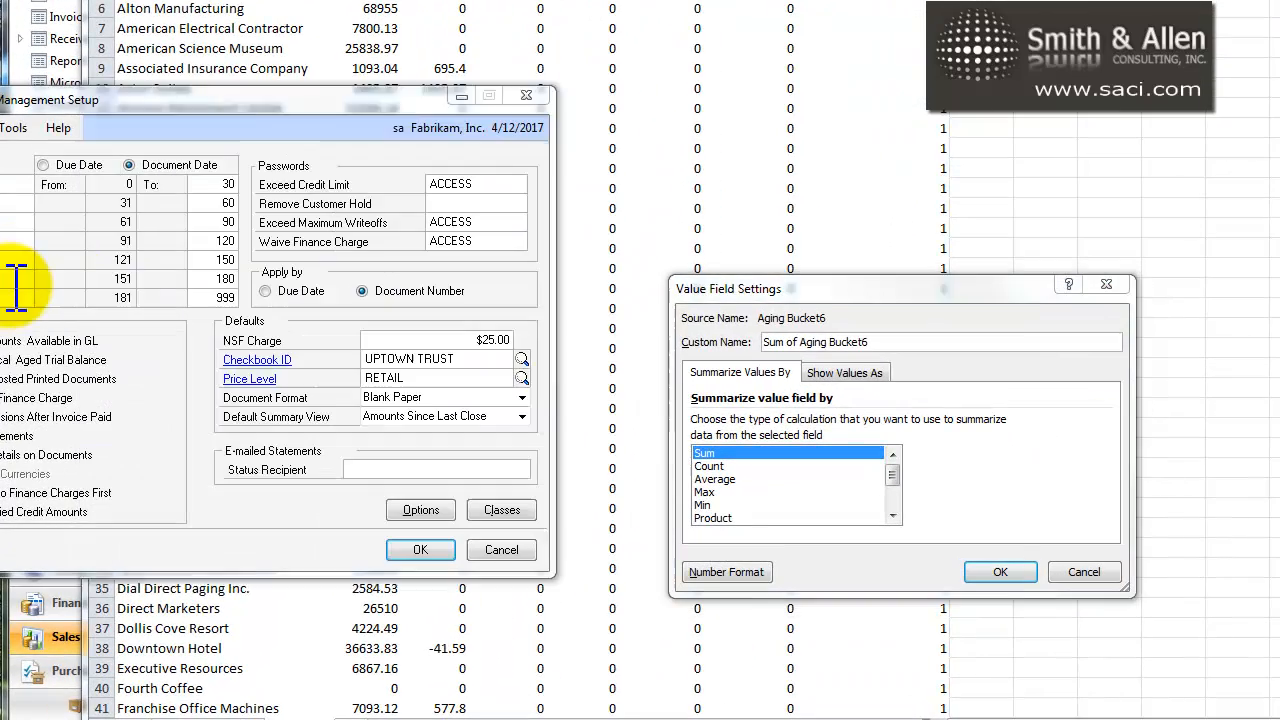
click(886, 340)
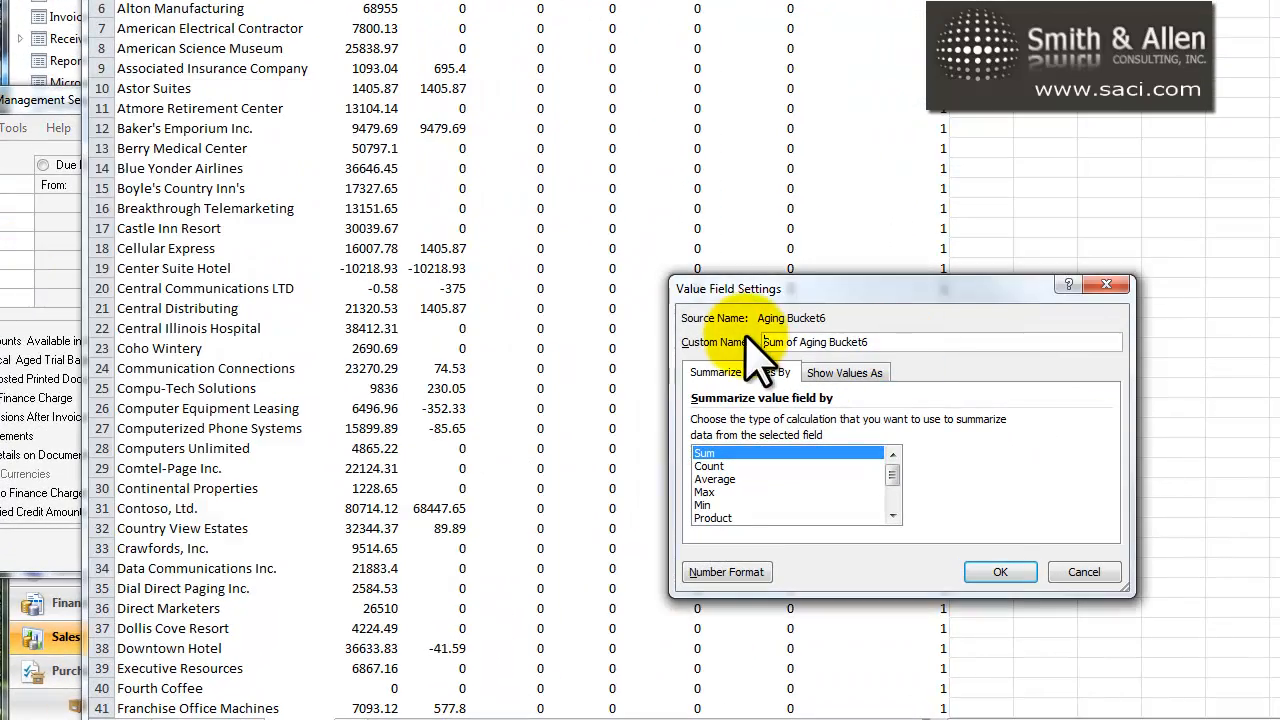
drag(866, 342, 760, 365)
text(151 - 180 Days)
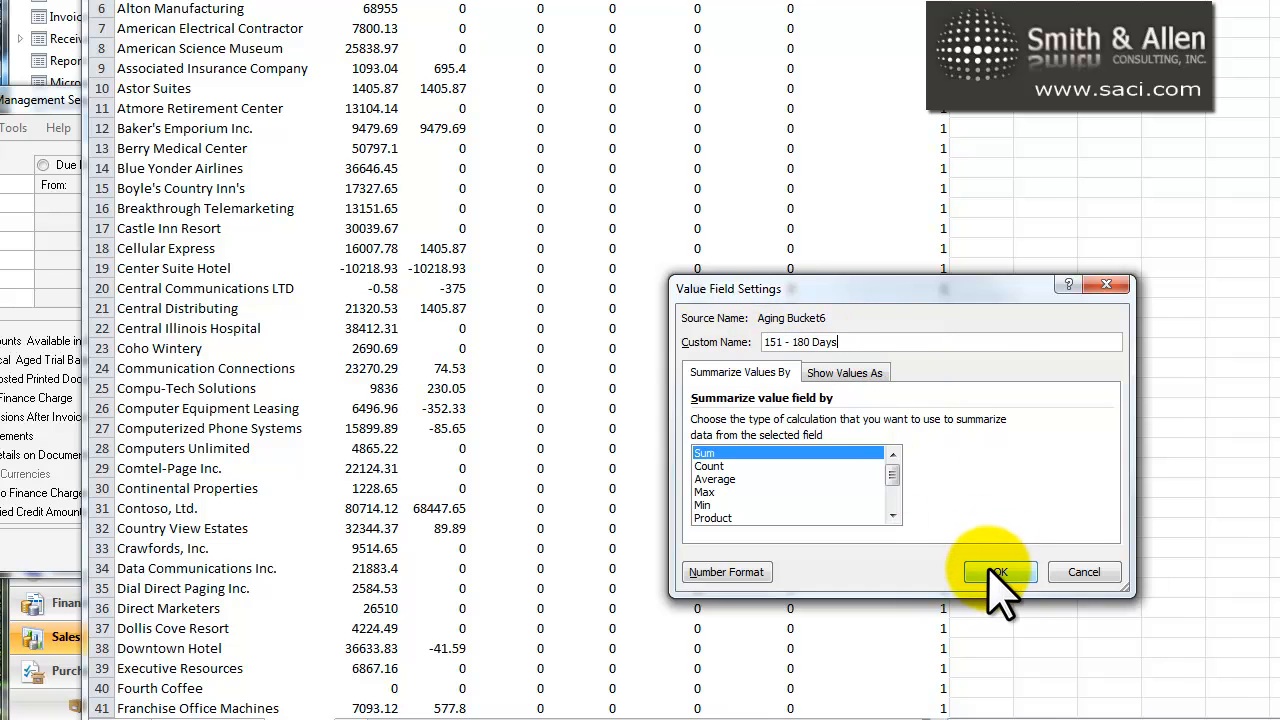
click(998, 572)
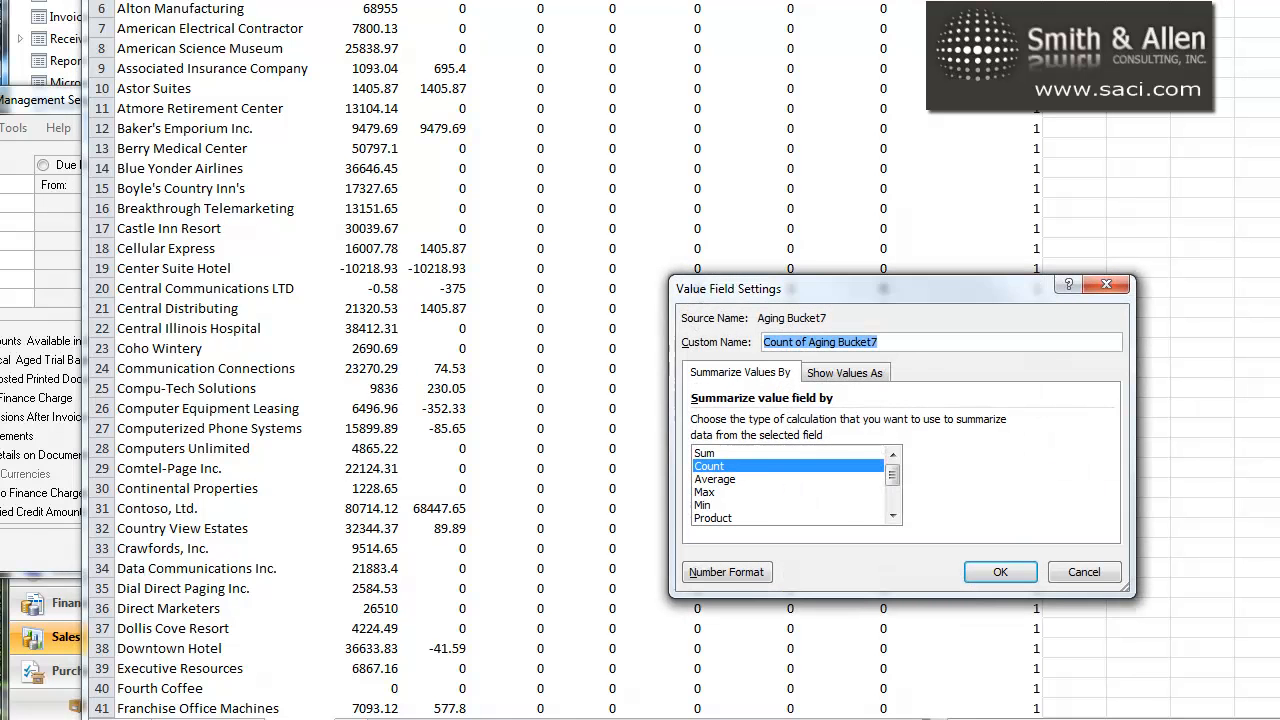
Step: Summarize the Aging Bucket7 value field by Sum and name it "181 and Over" after checking the last aging period in Dynamics GP
click(712, 454)
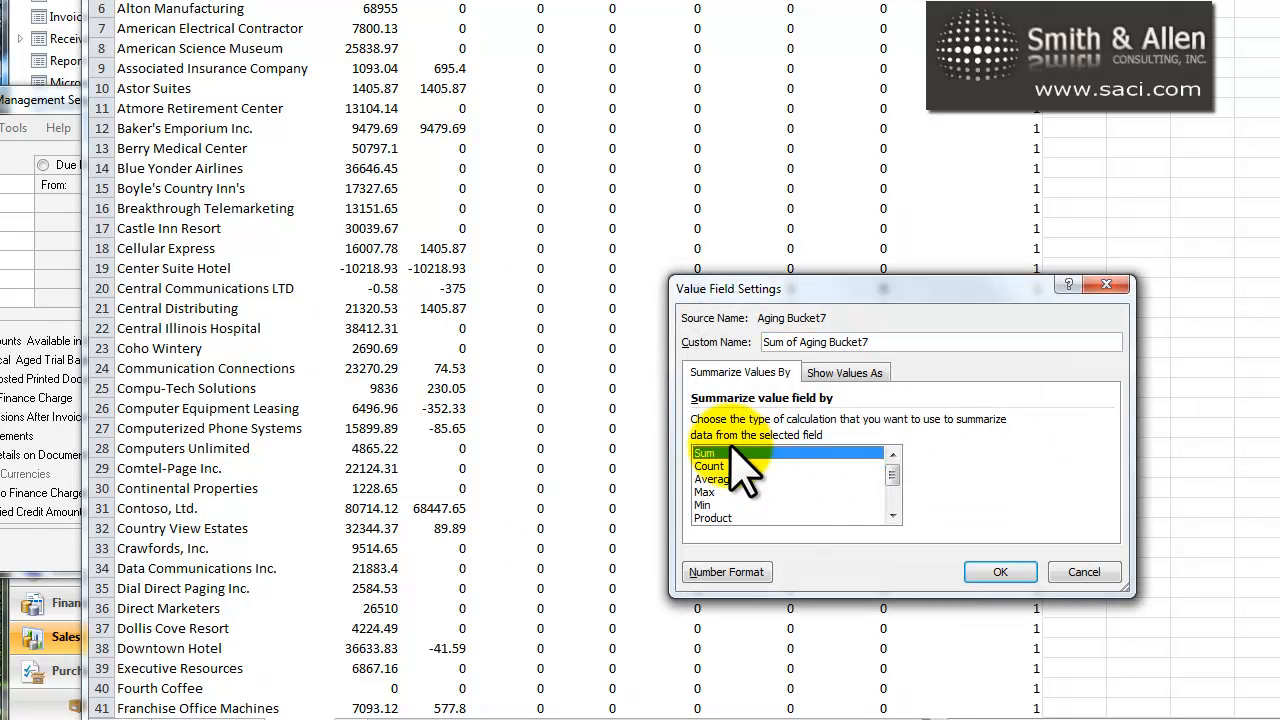
click(14, 288)
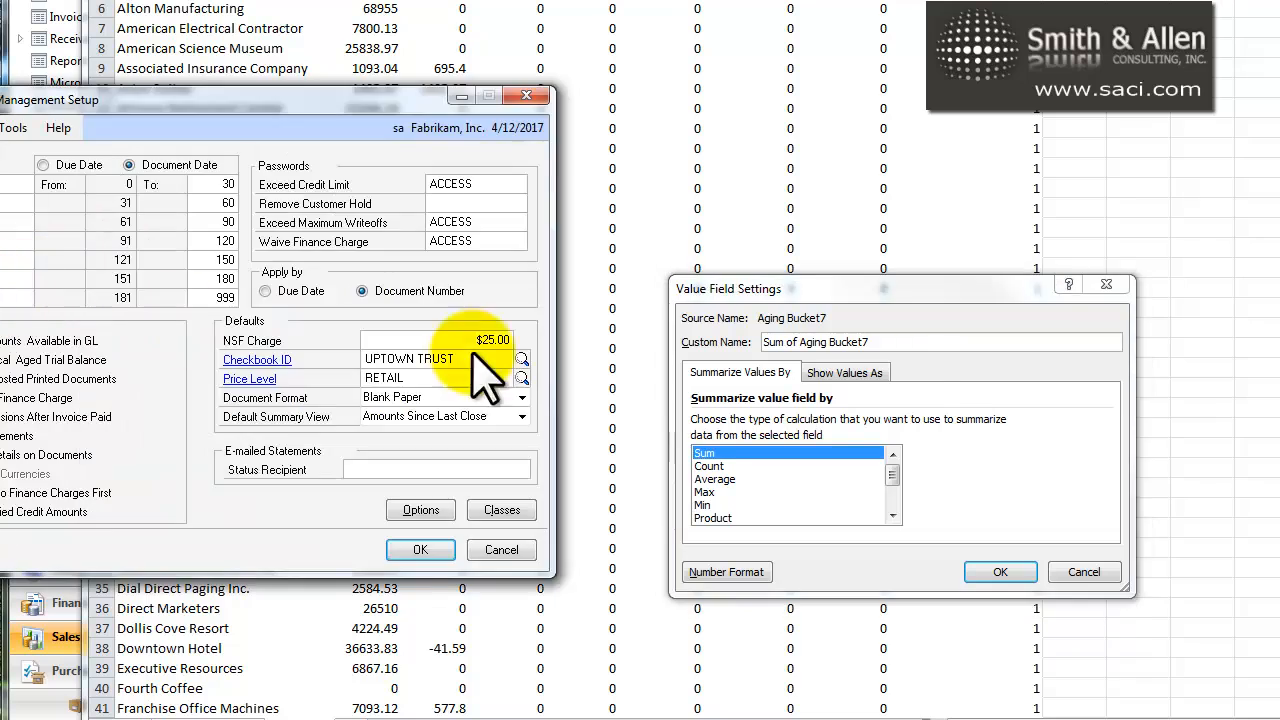
click(905, 343)
drag(908, 343, 743, 345)
text(181 and Over)
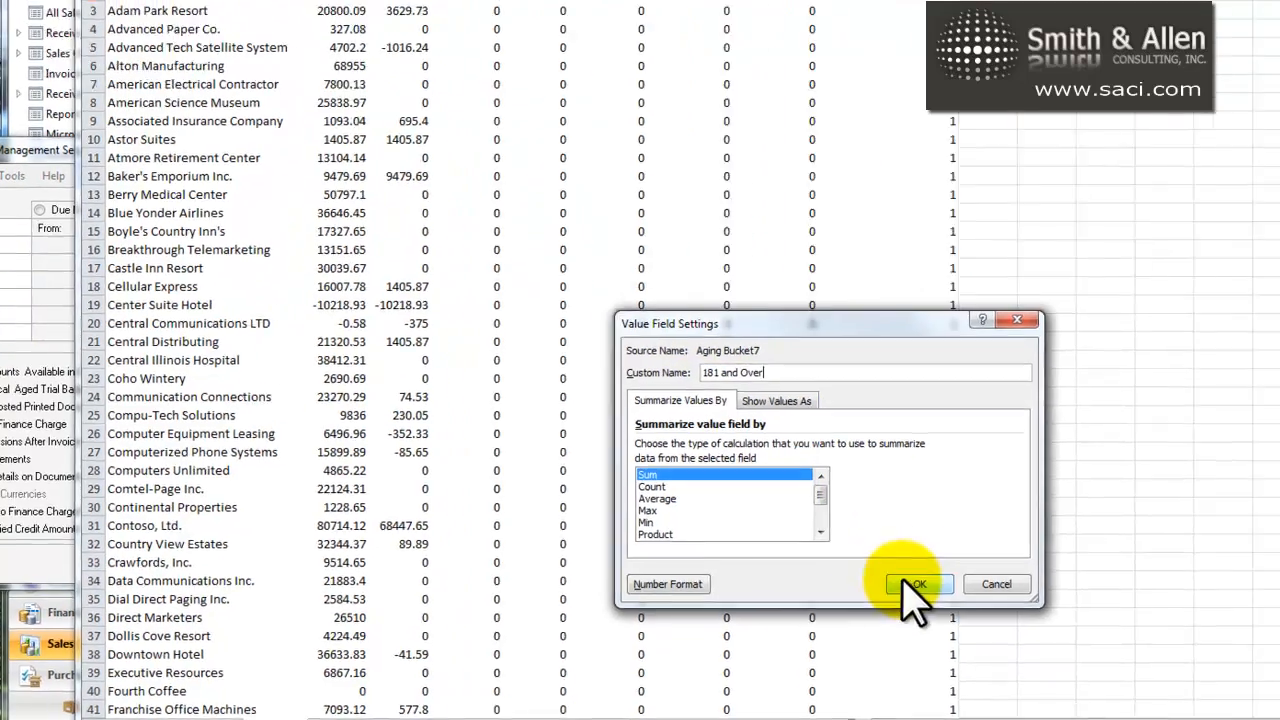
click(1000, 572)
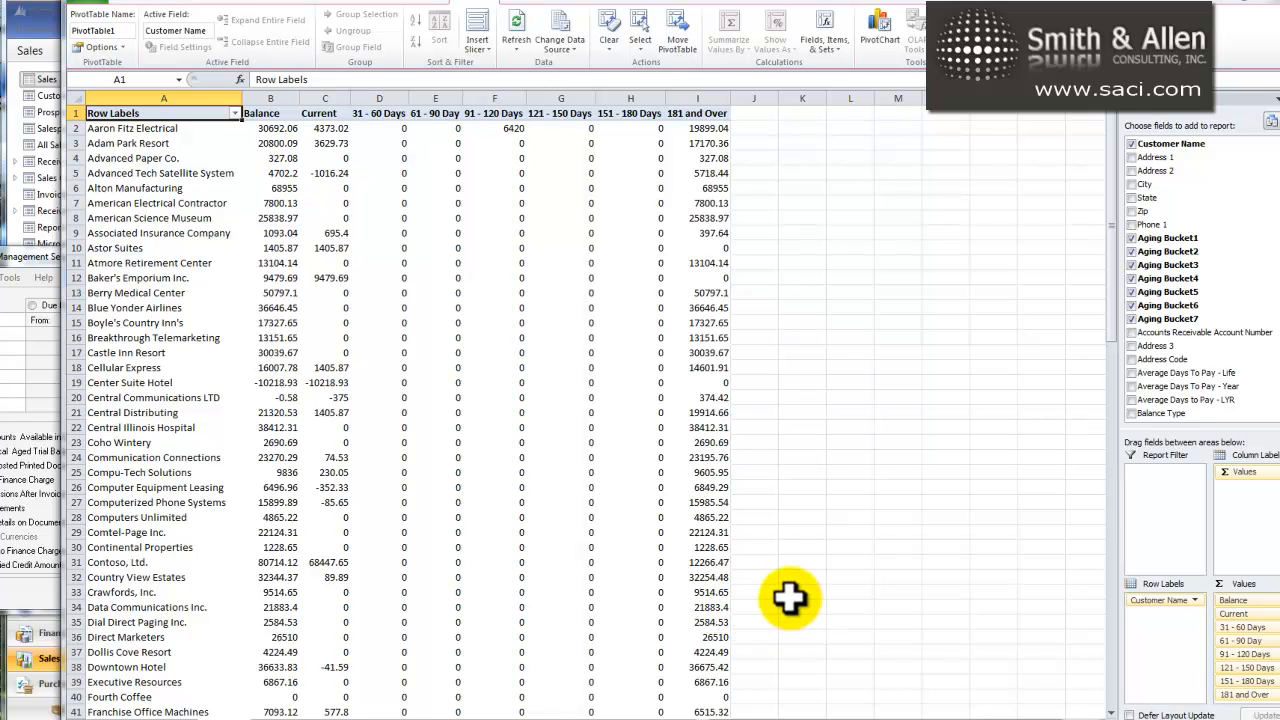
Step: Apply the accounting number format with dollar signs to columns B through I, from Balance to 181 and Over, and review the rows
drag(697, 97, 277, 80)
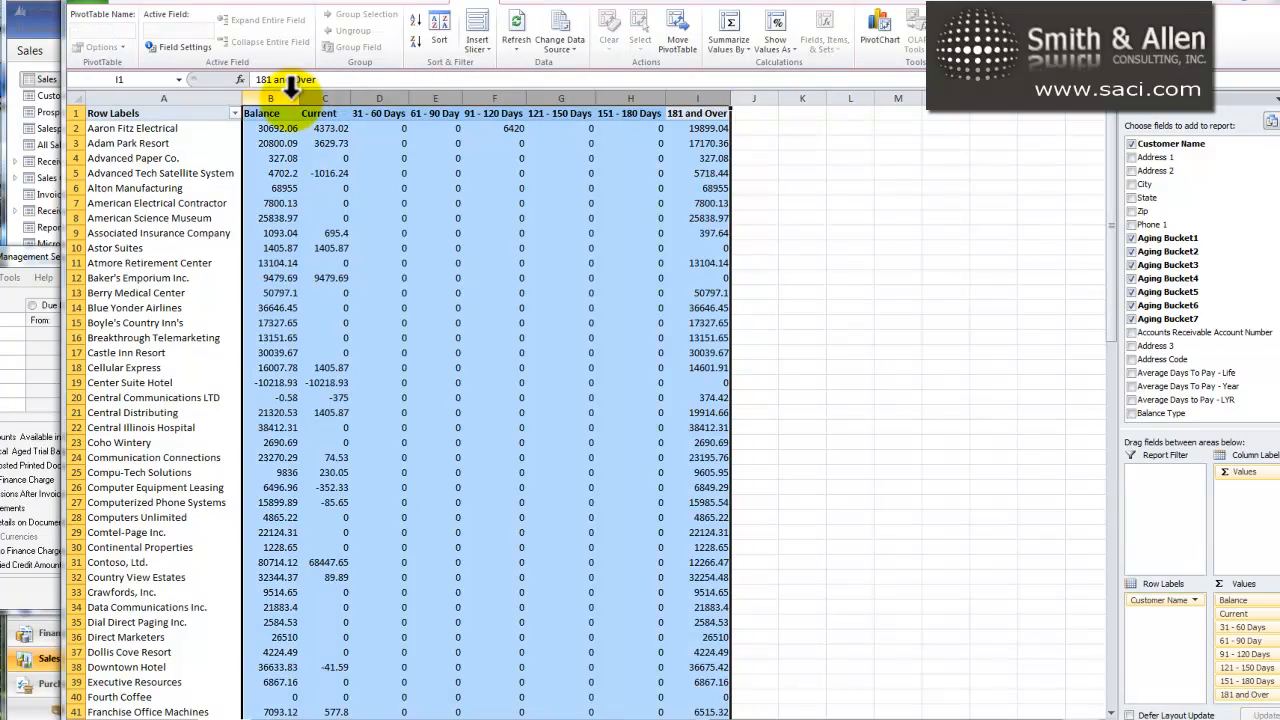
right_click(441, 96)
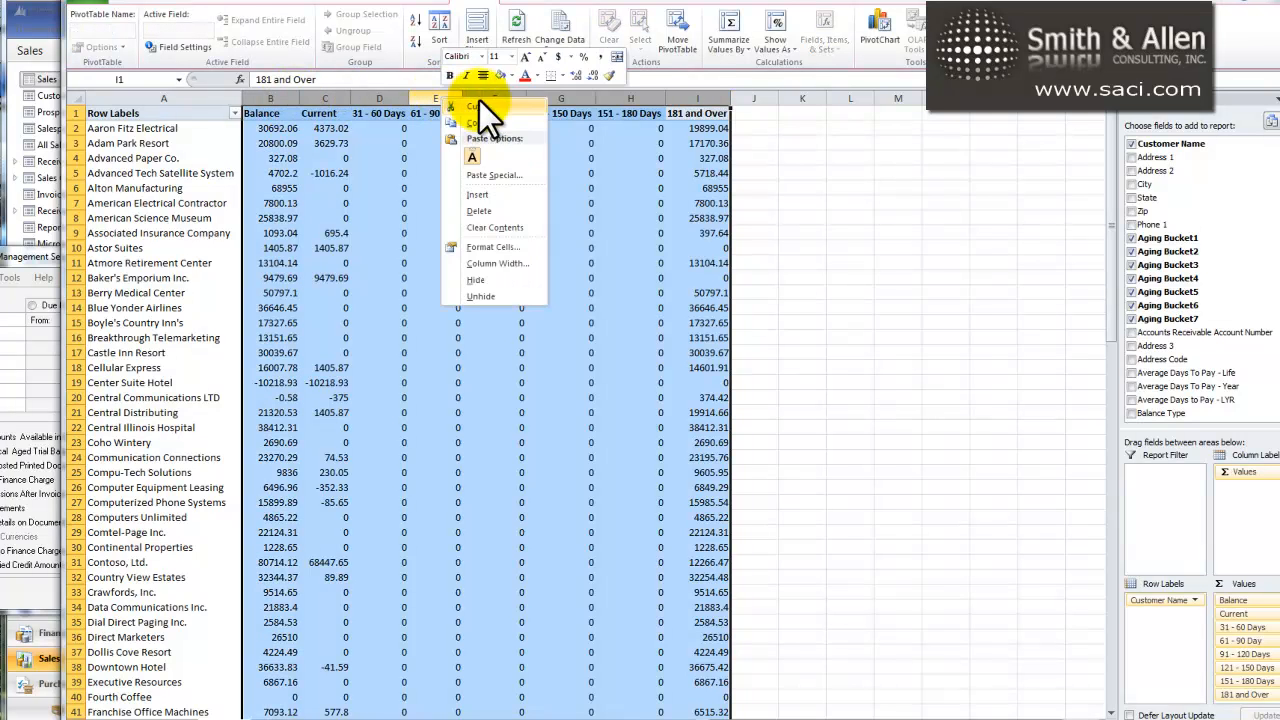
click(562, 57)
click(850, 412)
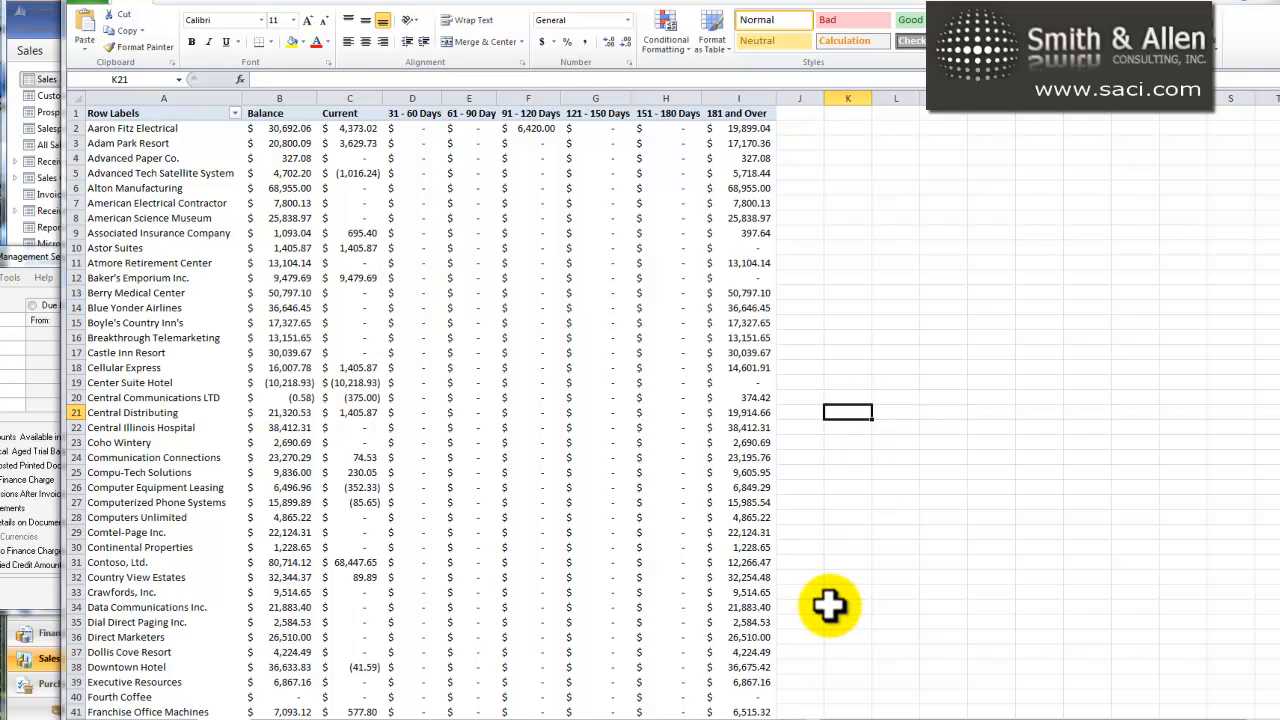
scroll(829, 605, down, 2)
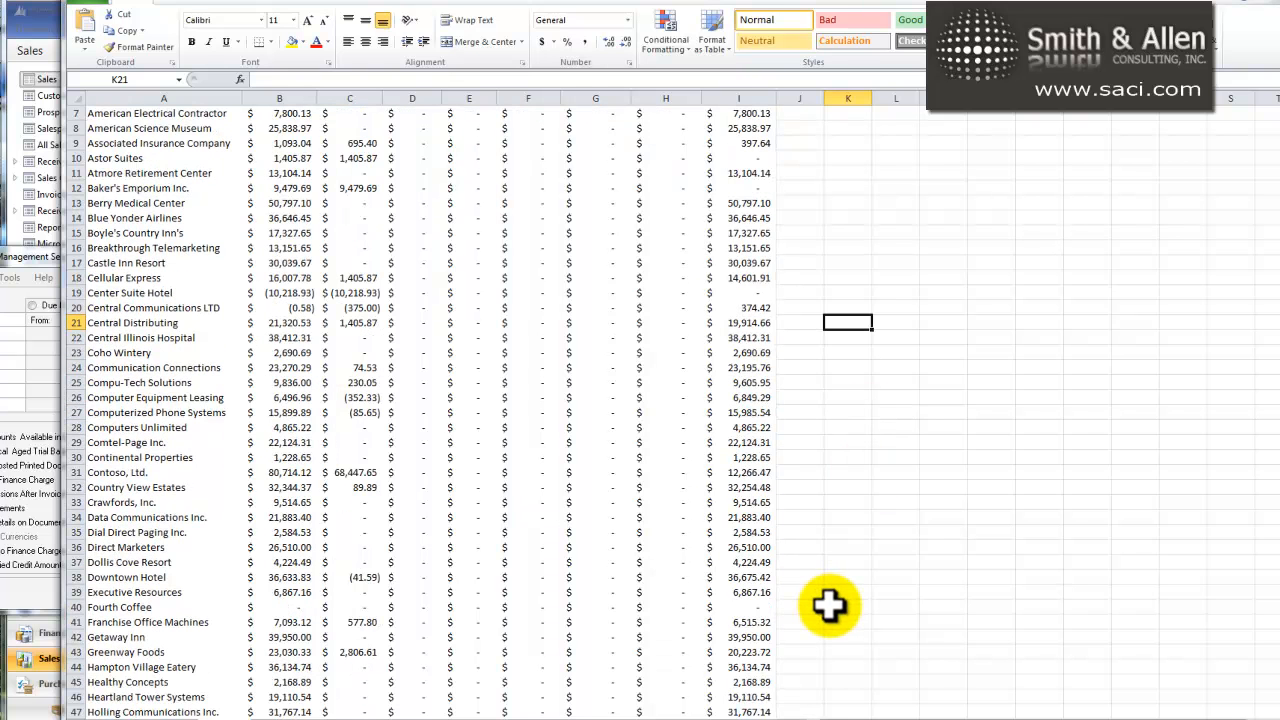
Step: Refresh all data connections in the workbook and review the refreshed PivotTable rows
click(340, 1)
click(305, 46)
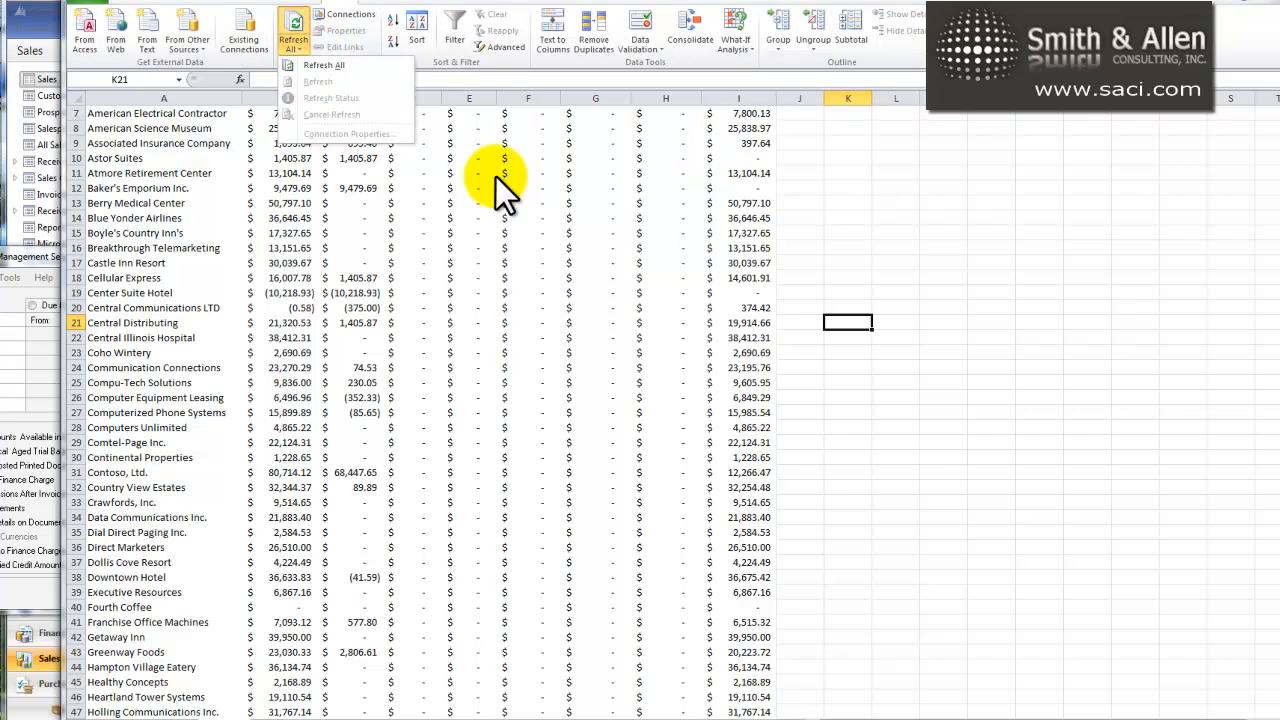
click(348, 65)
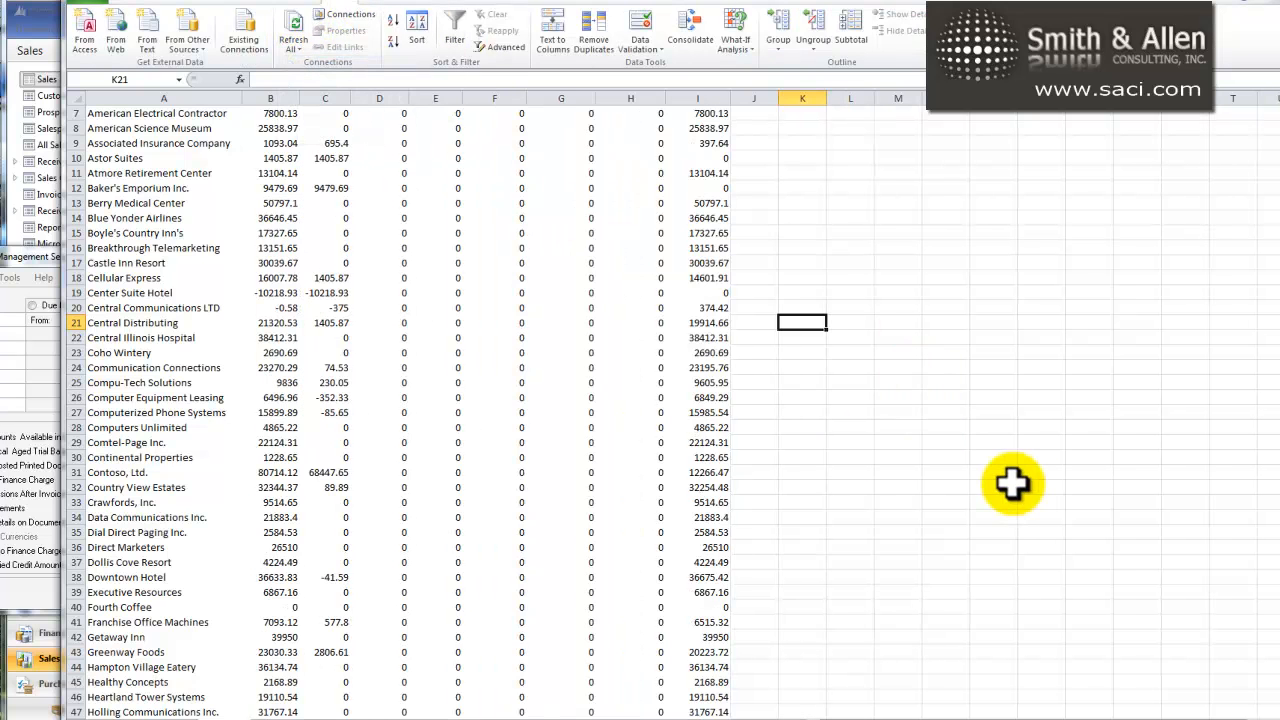
scroll(953, 503, up, 2)
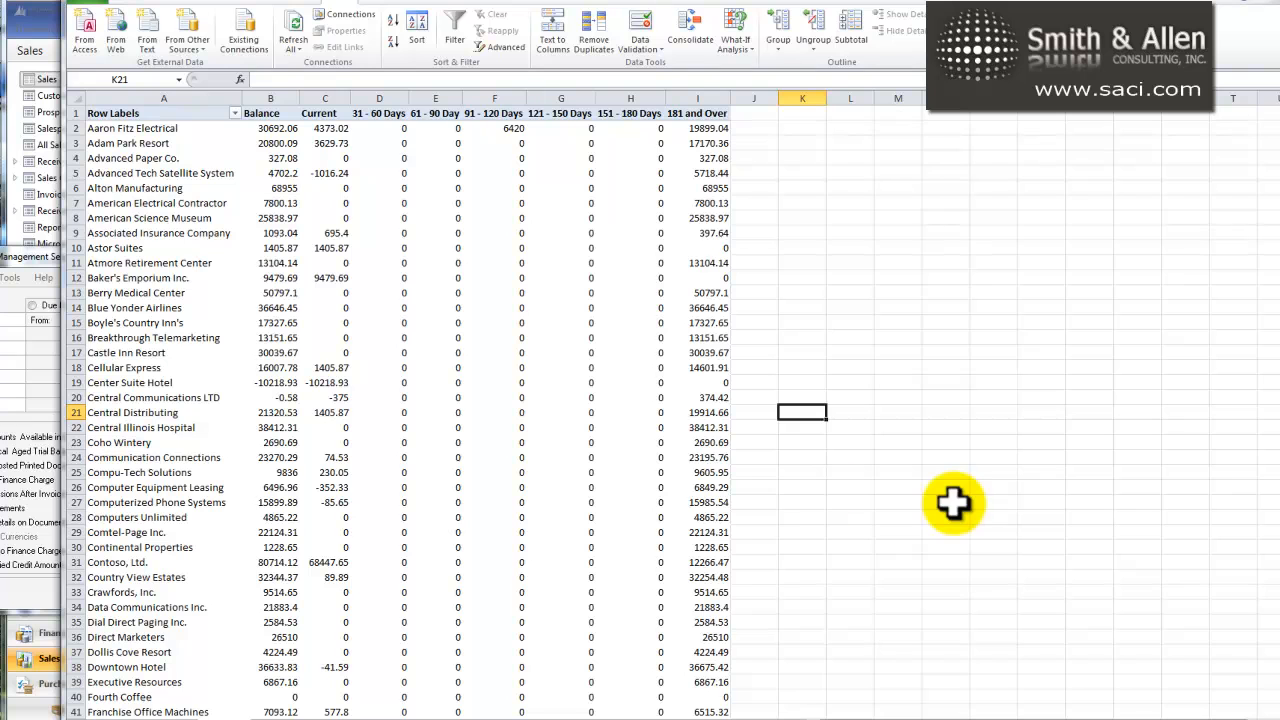
scroll(749, 594, down, 17)
scroll(748, 596, up, 11)
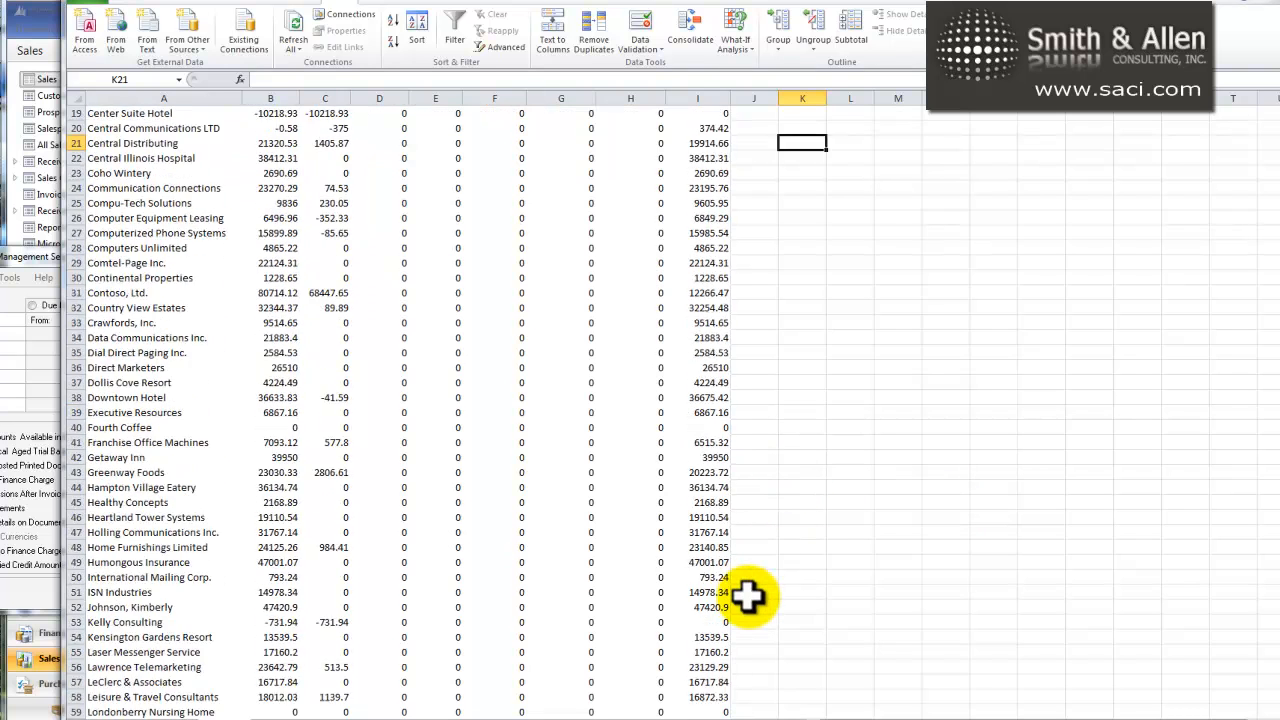
scroll(749, 596, up, 6)
scroll(740, 590, down, 9)
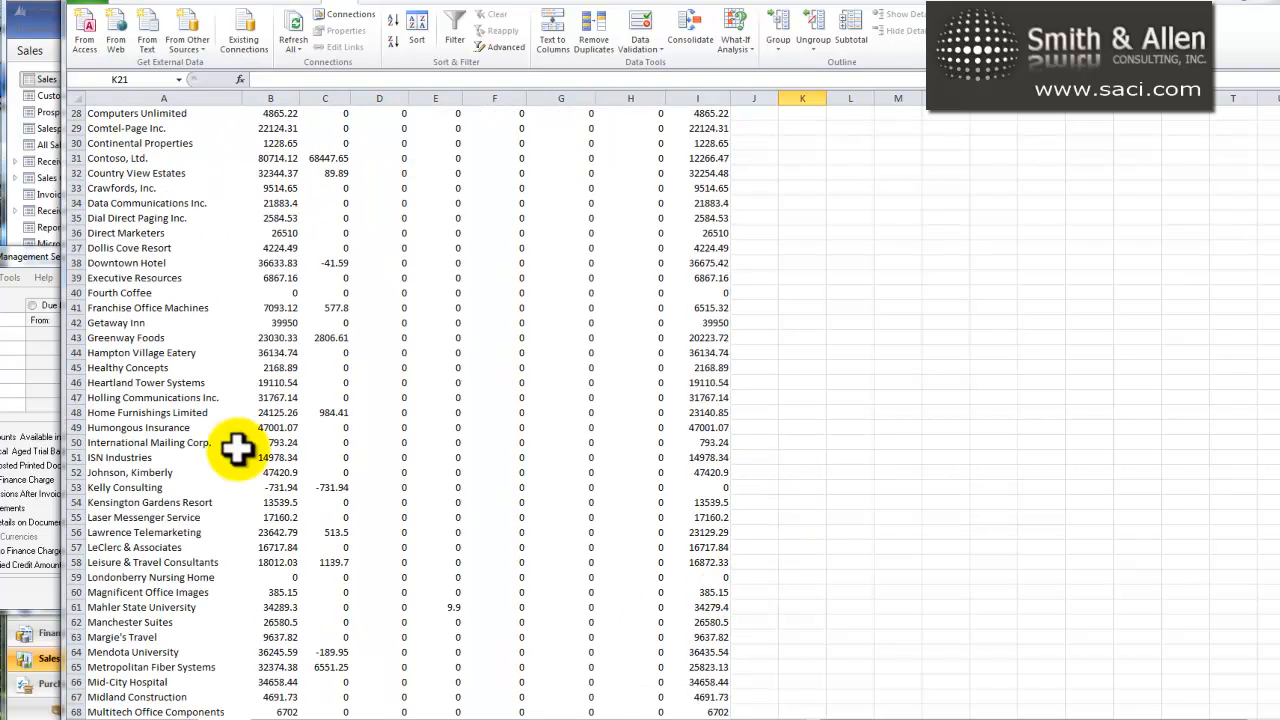
Step: Add the Customer Balance field to the PivotTable as a report filter
click(309, 292)
scroll(643, 495, up, 9)
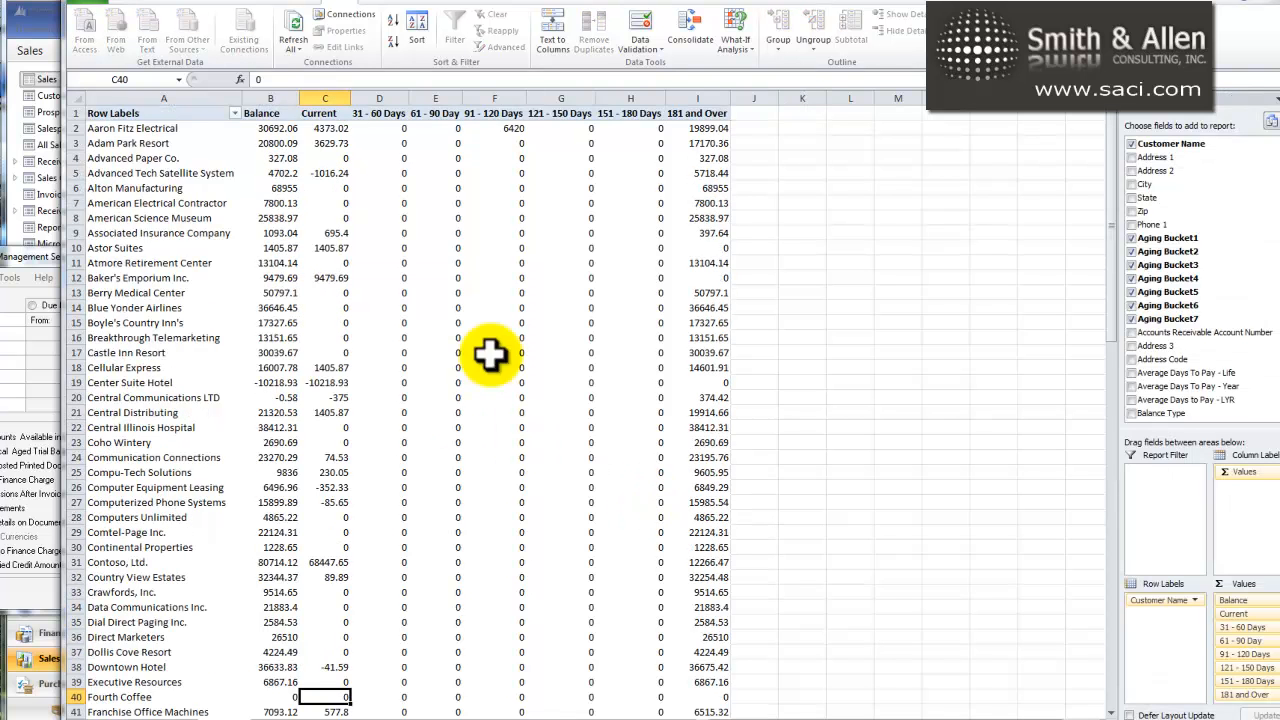
scroll(1265, 345, down, 7)
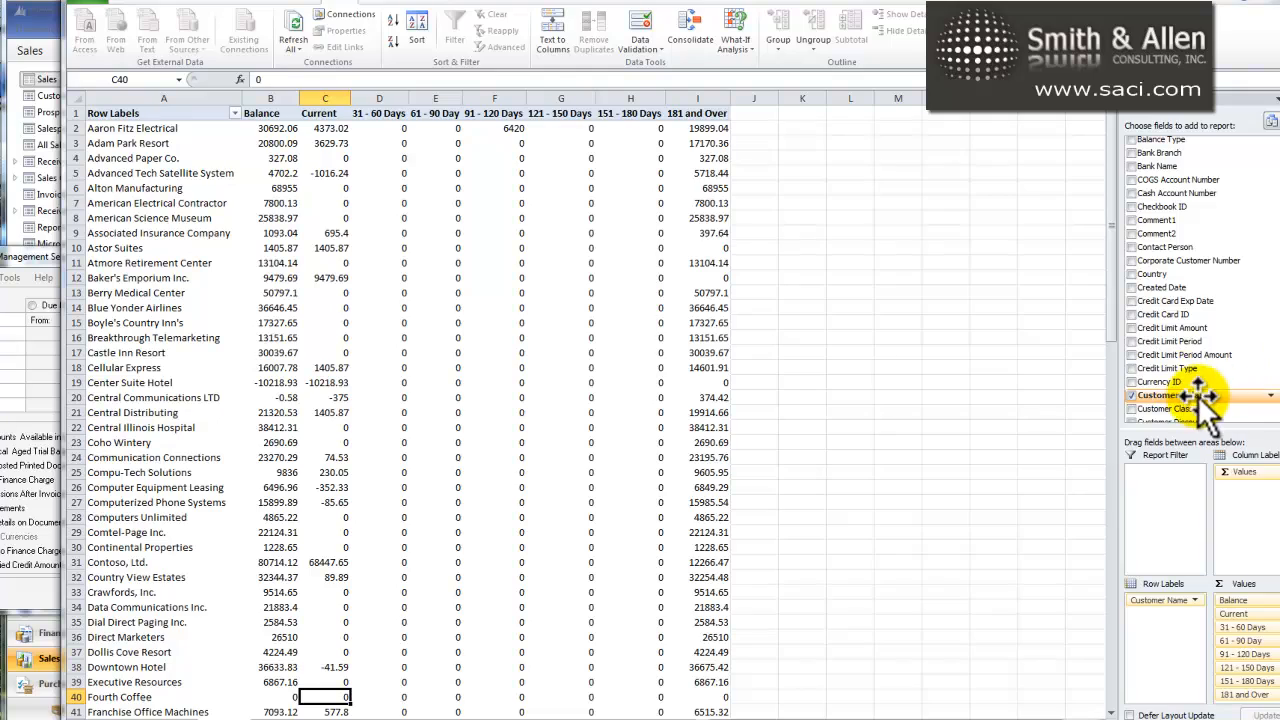
drag(1196, 394, 1163, 508)
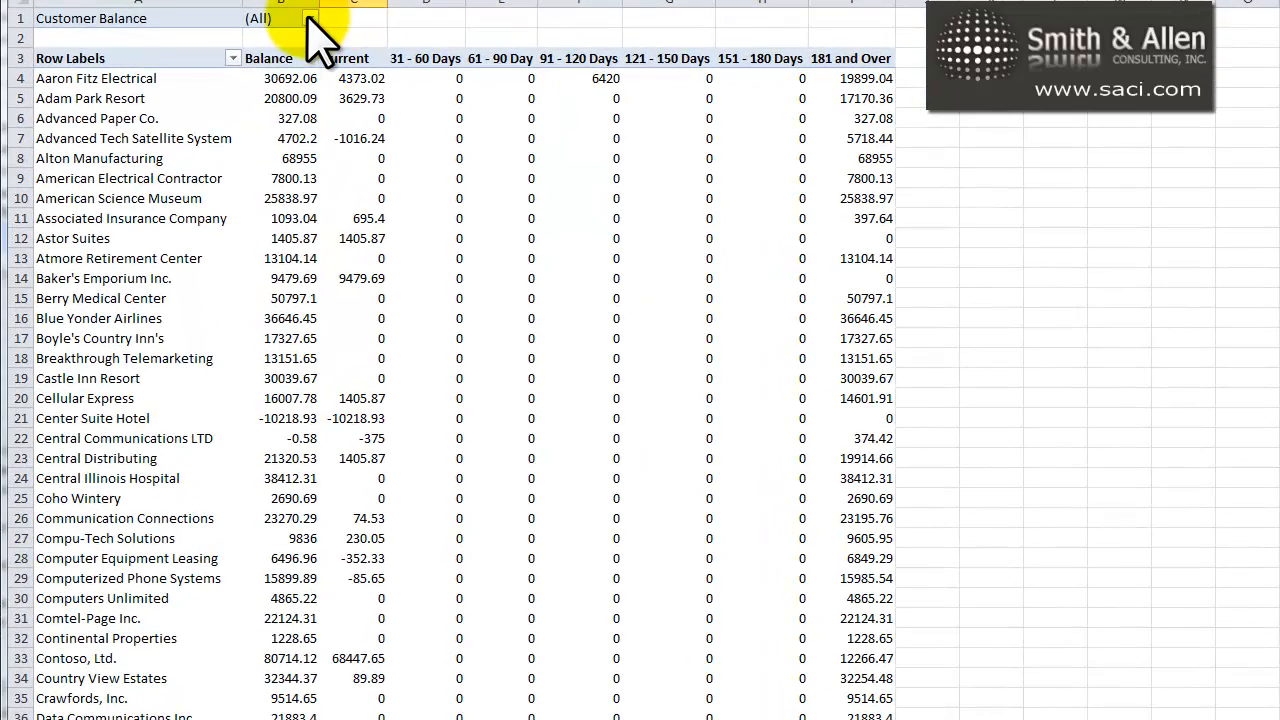
Step: Allow multiple items in the Customer Balance report filter and exclude the 0 balance
click(309, 18)
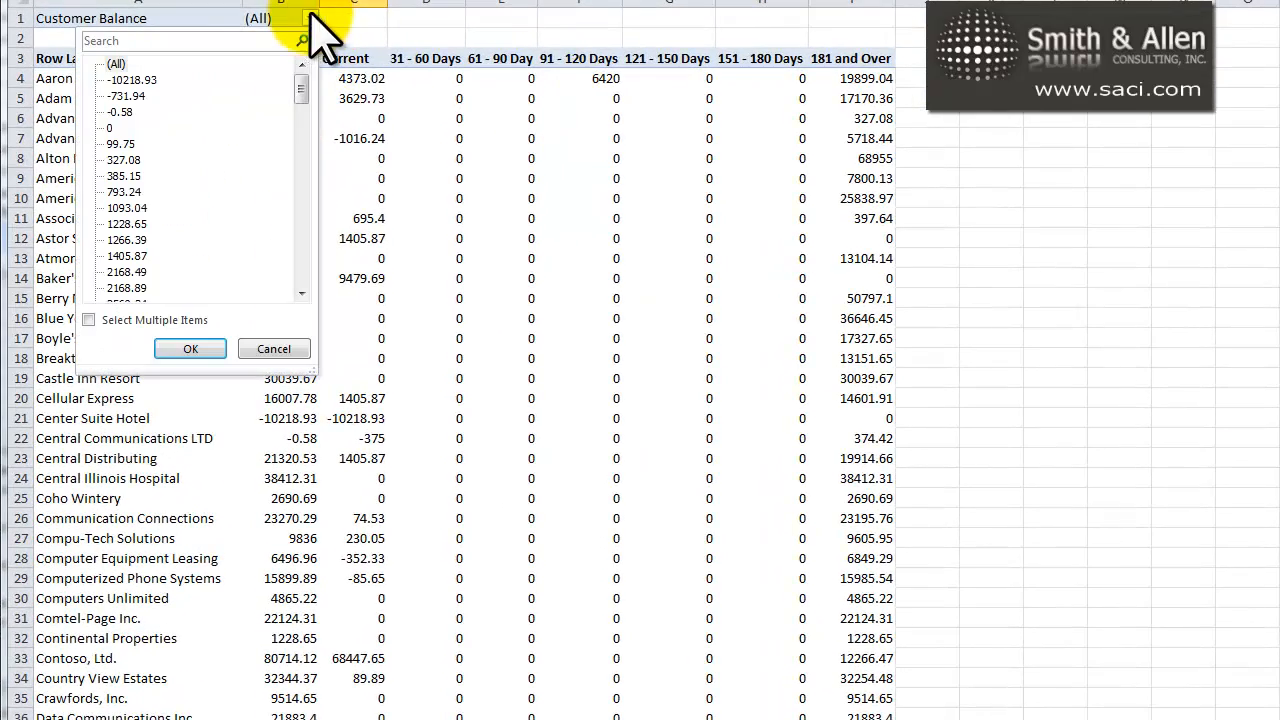
click(88, 320)
click(120, 127)
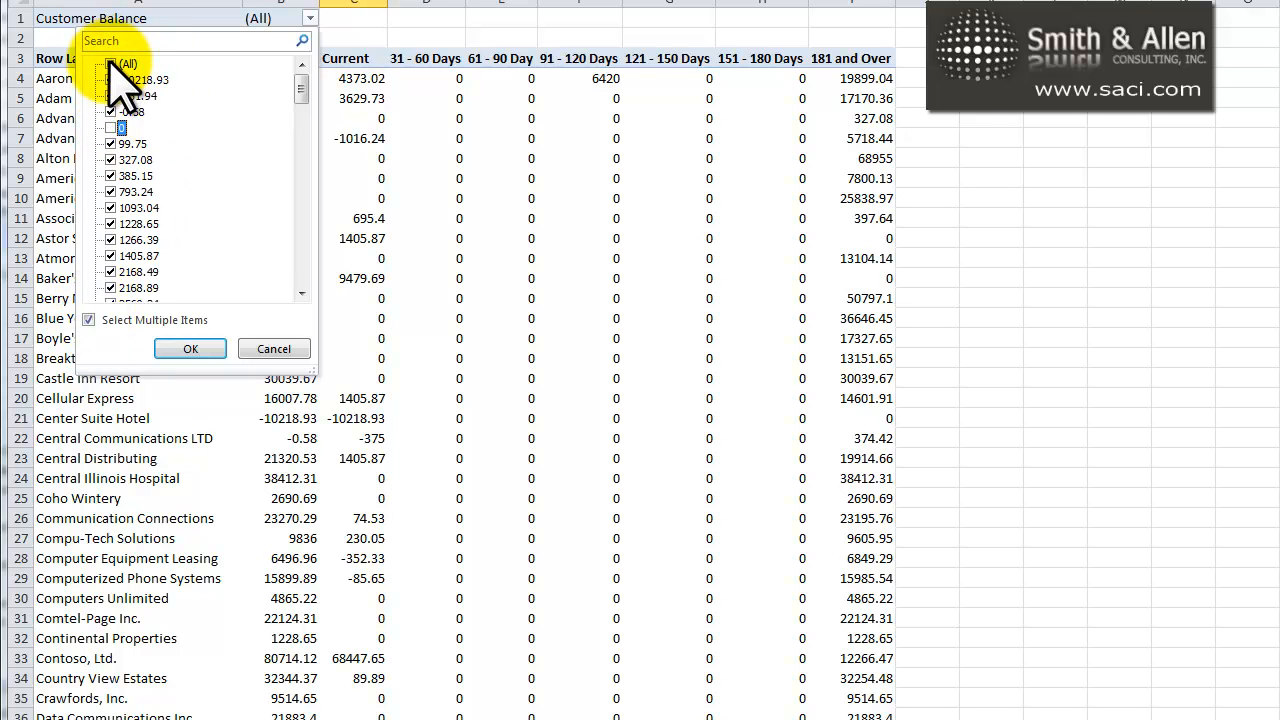
click(190, 350)
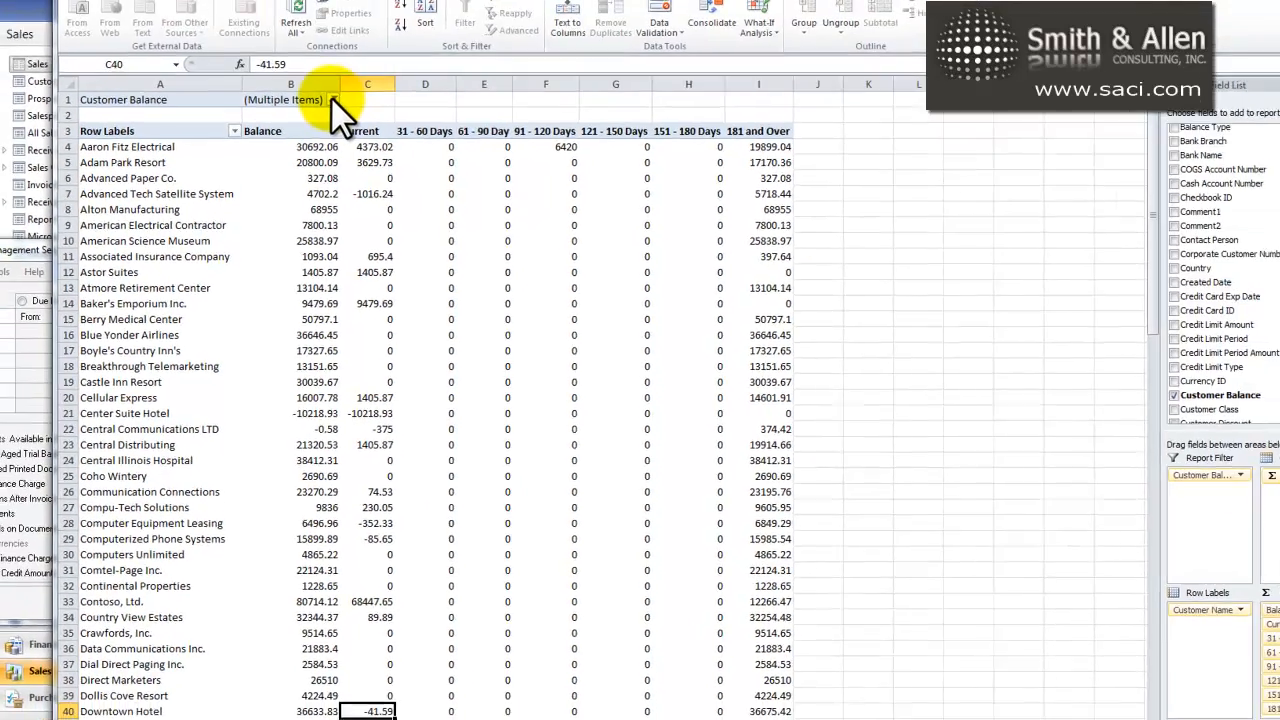
click(333, 99)
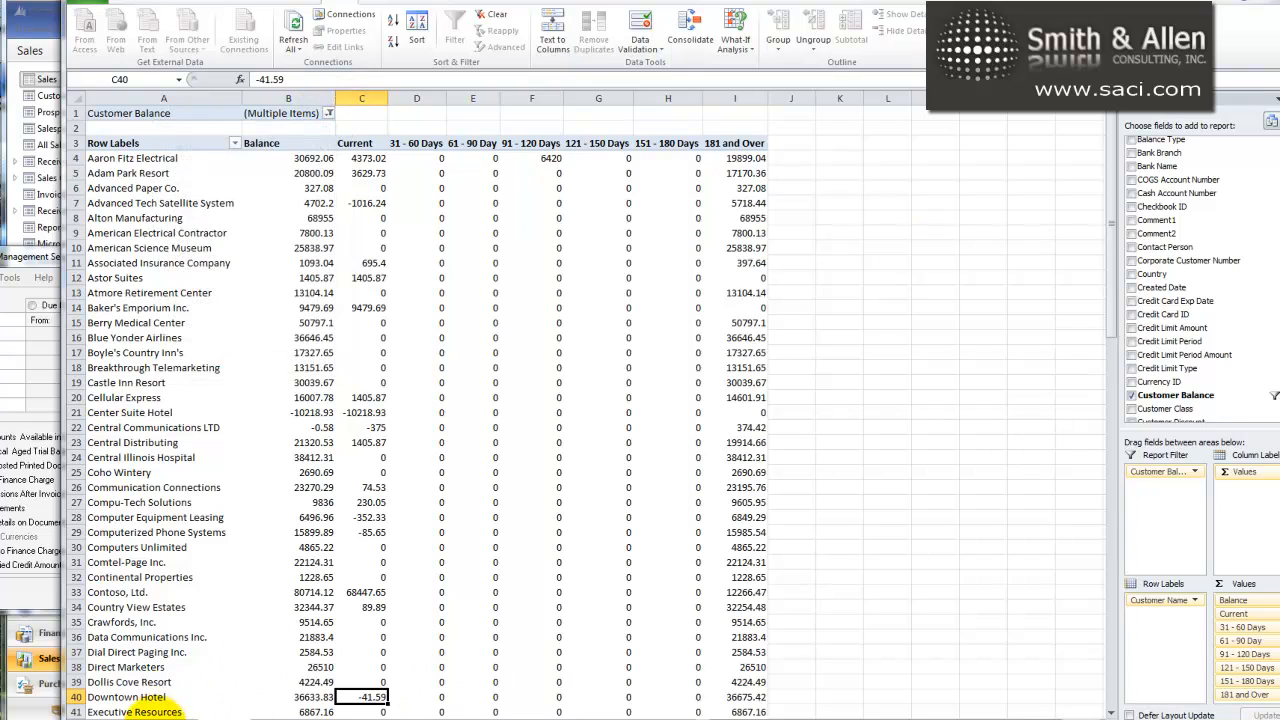
Step: Switch to the customers source data sheet and look across its columns for Customer Balance
double_click(362, 697)
click(856, 719)
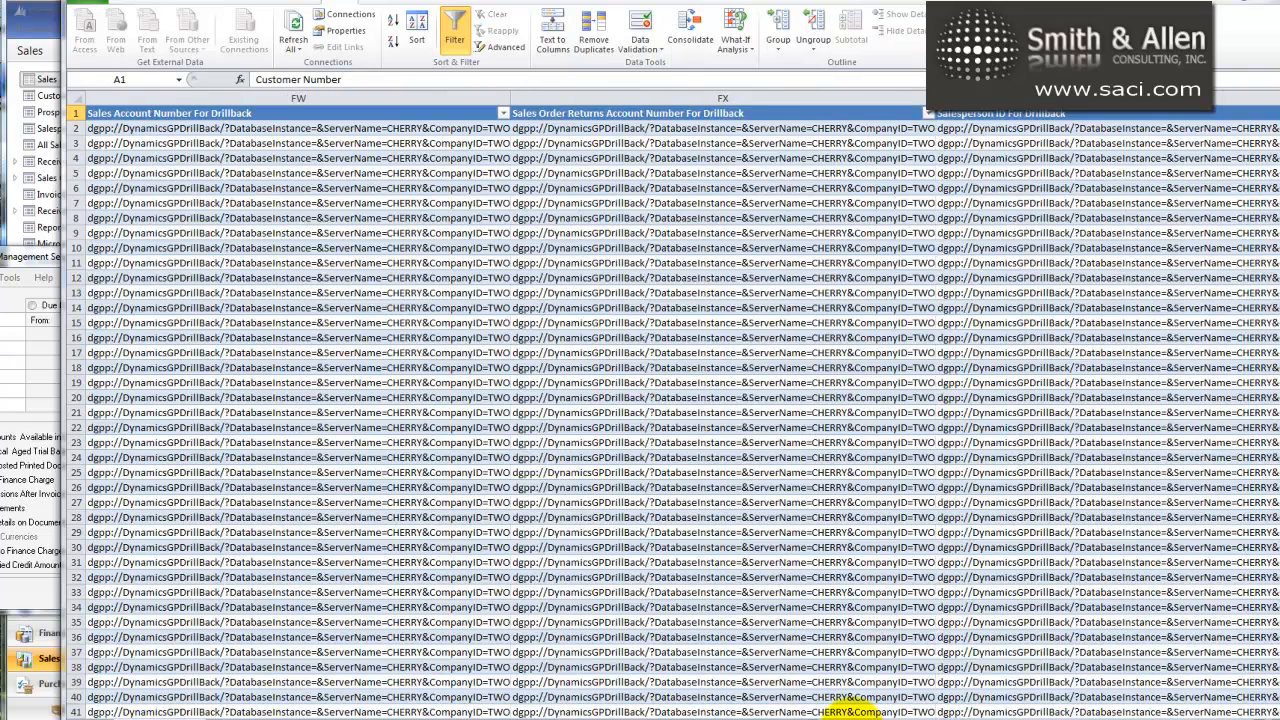
click(851, 716)
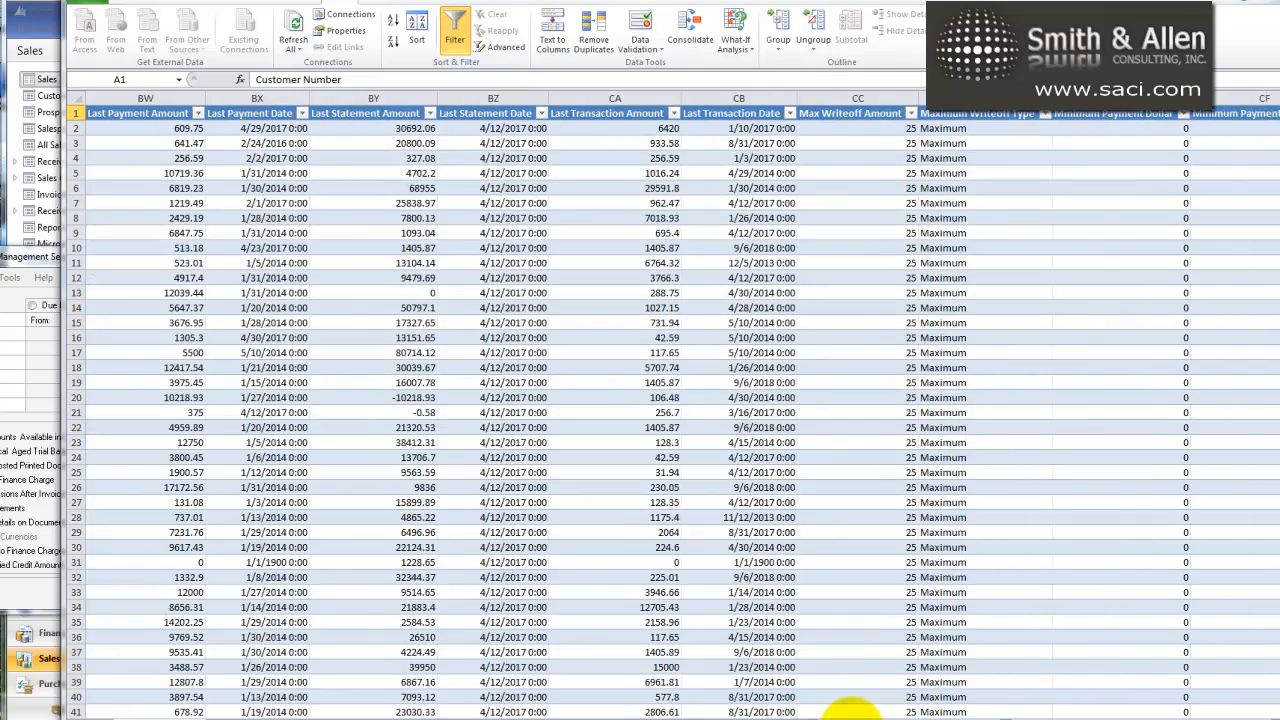
click(851, 714)
click(851, 714)
click(851, 714)
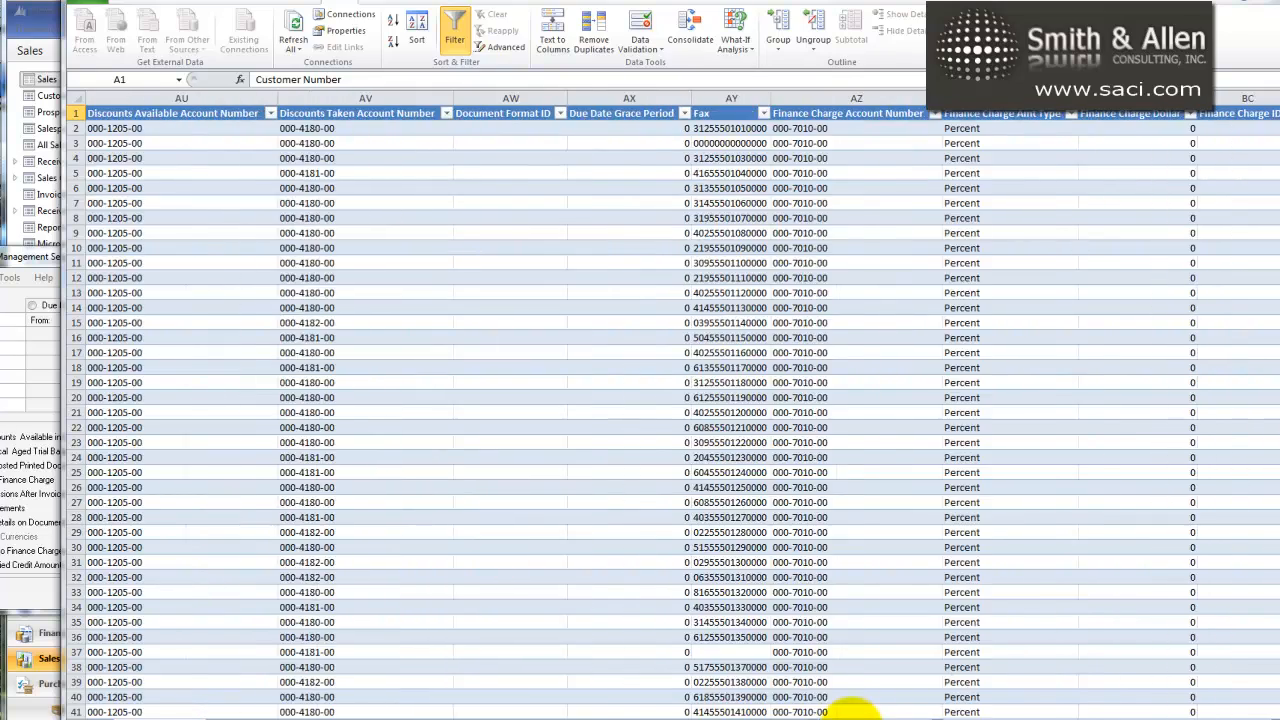
click(851, 712)
click(851, 712)
click(851, 712)
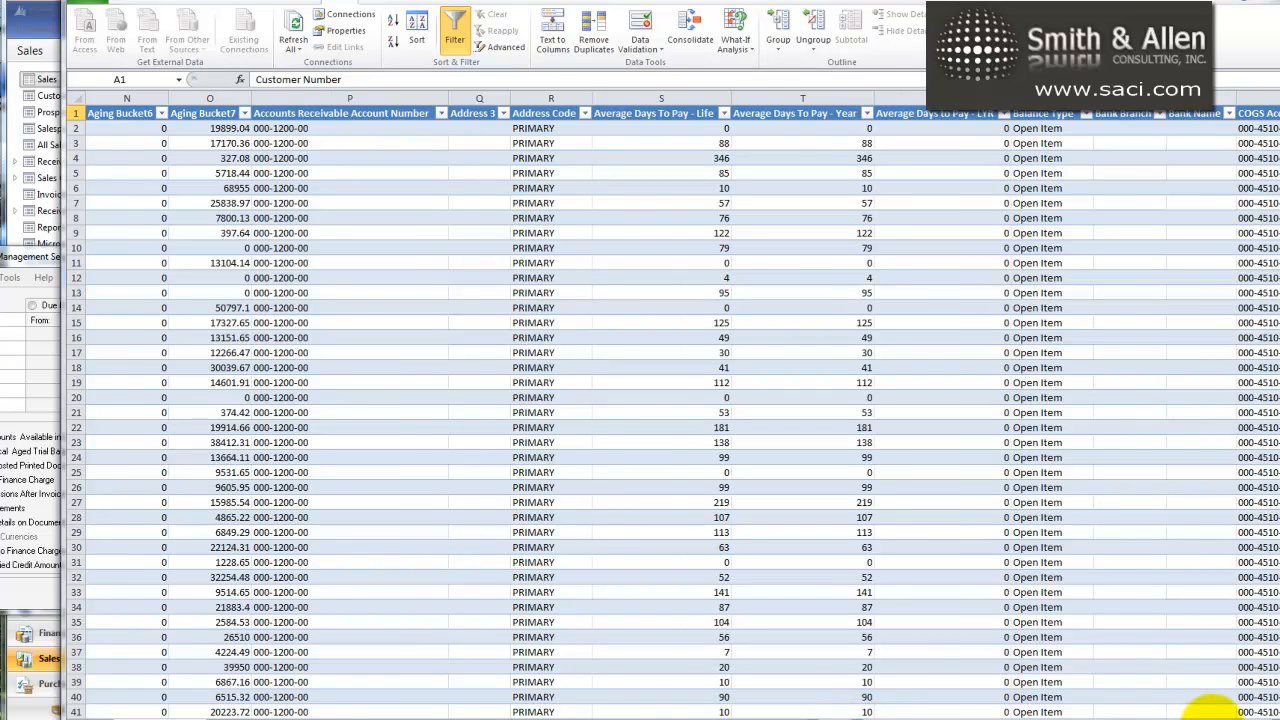
click(1213, 714)
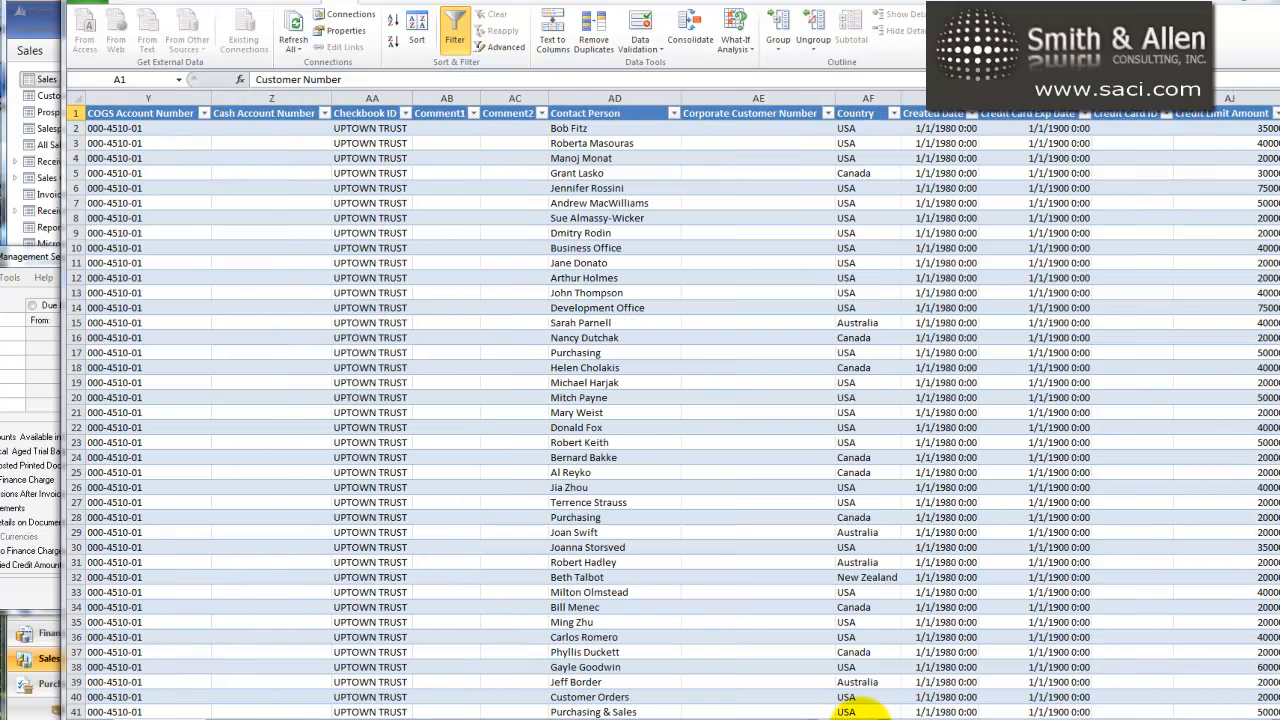
click(860, 712)
click(858, 712)
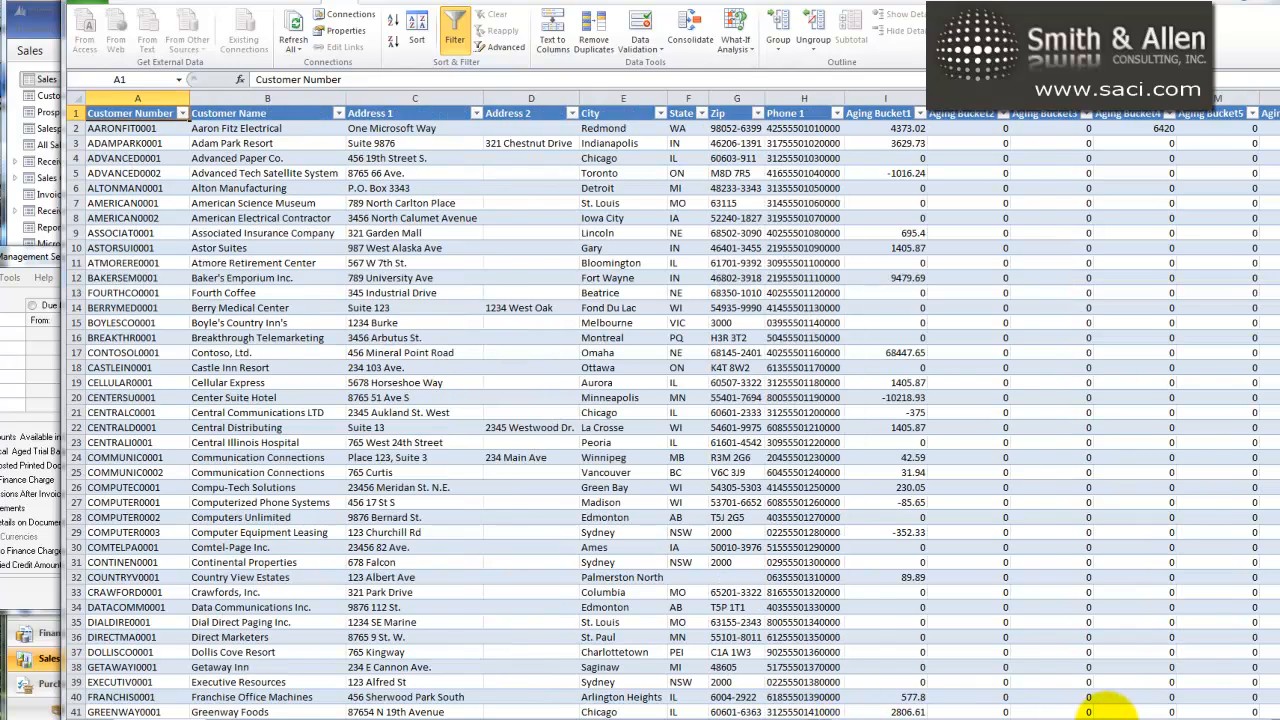
click(1108, 712)
click(1108, 715)
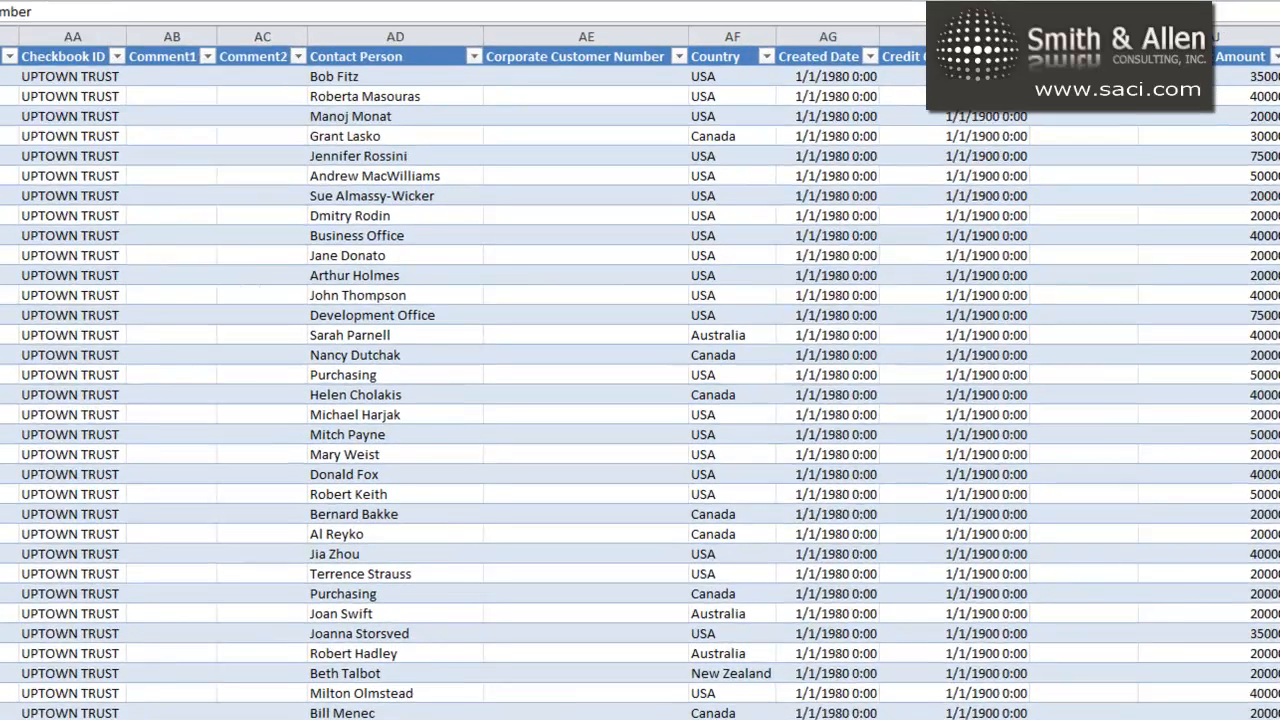
click(1108, 715)
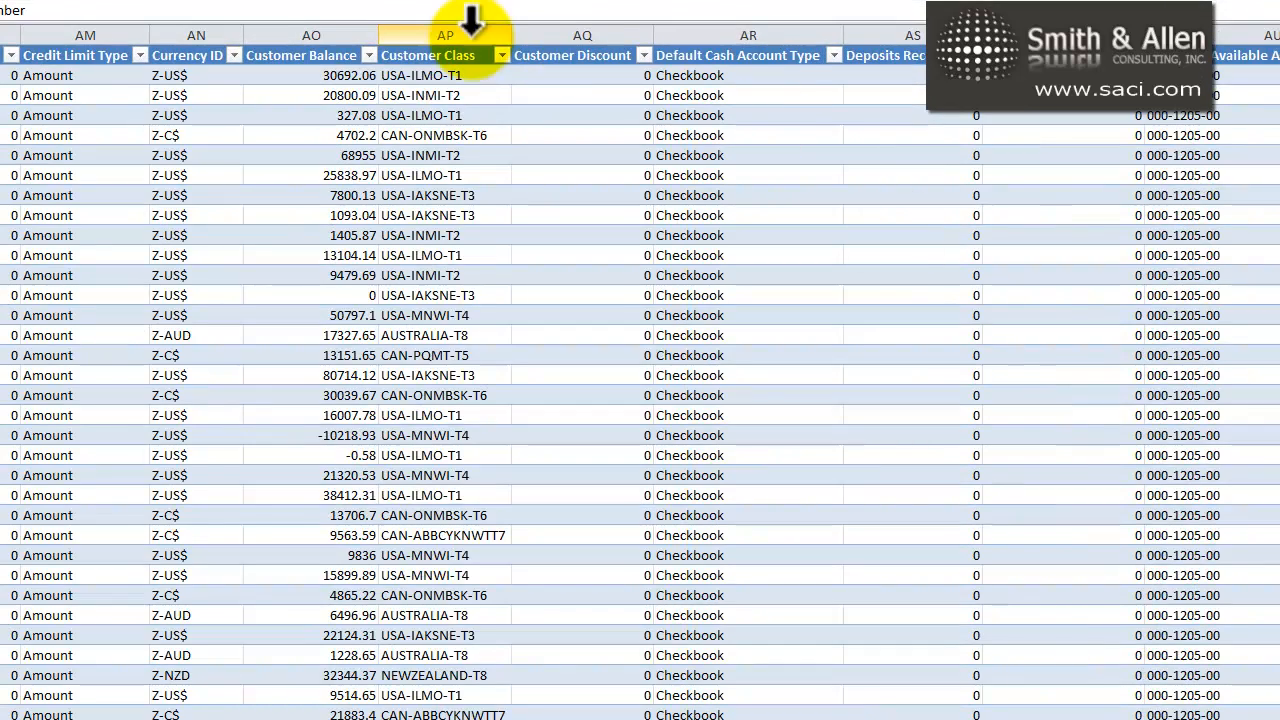
Step: Try excluding 0 in the source table's Customer Balance column filter, cancel it and return to the PivotTable sheet
click(370, 55)
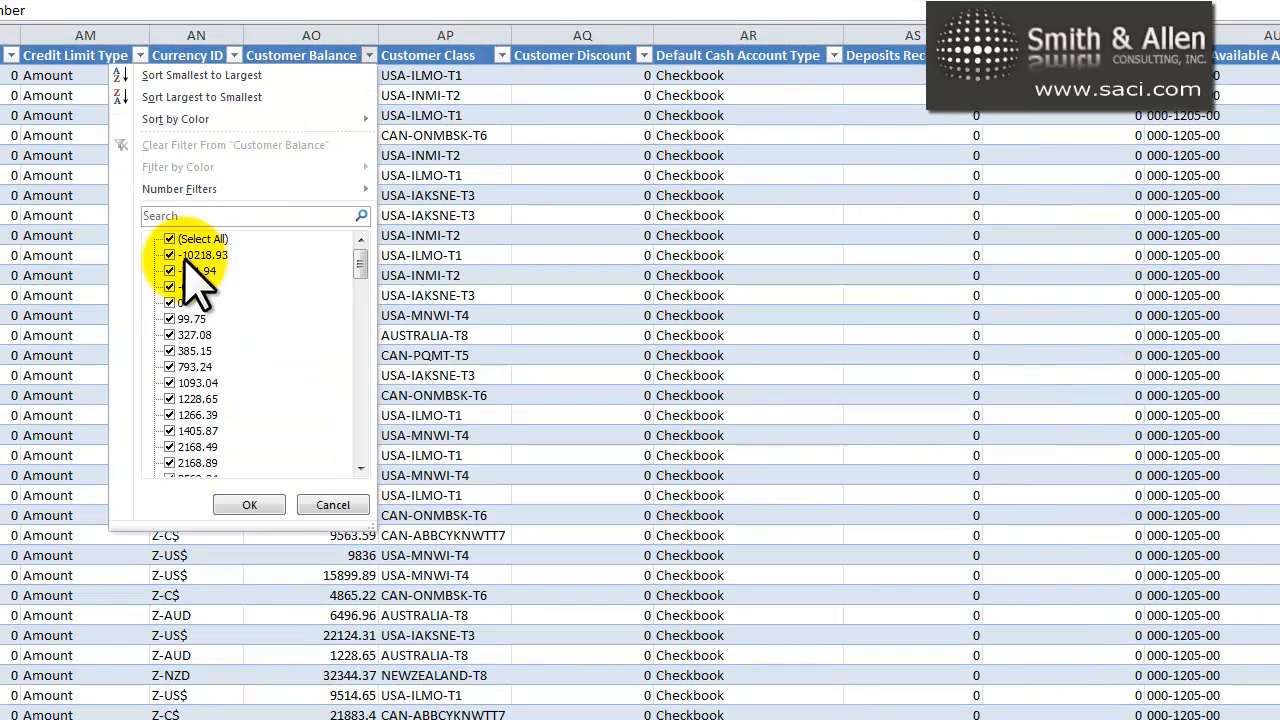
click(170, 302)
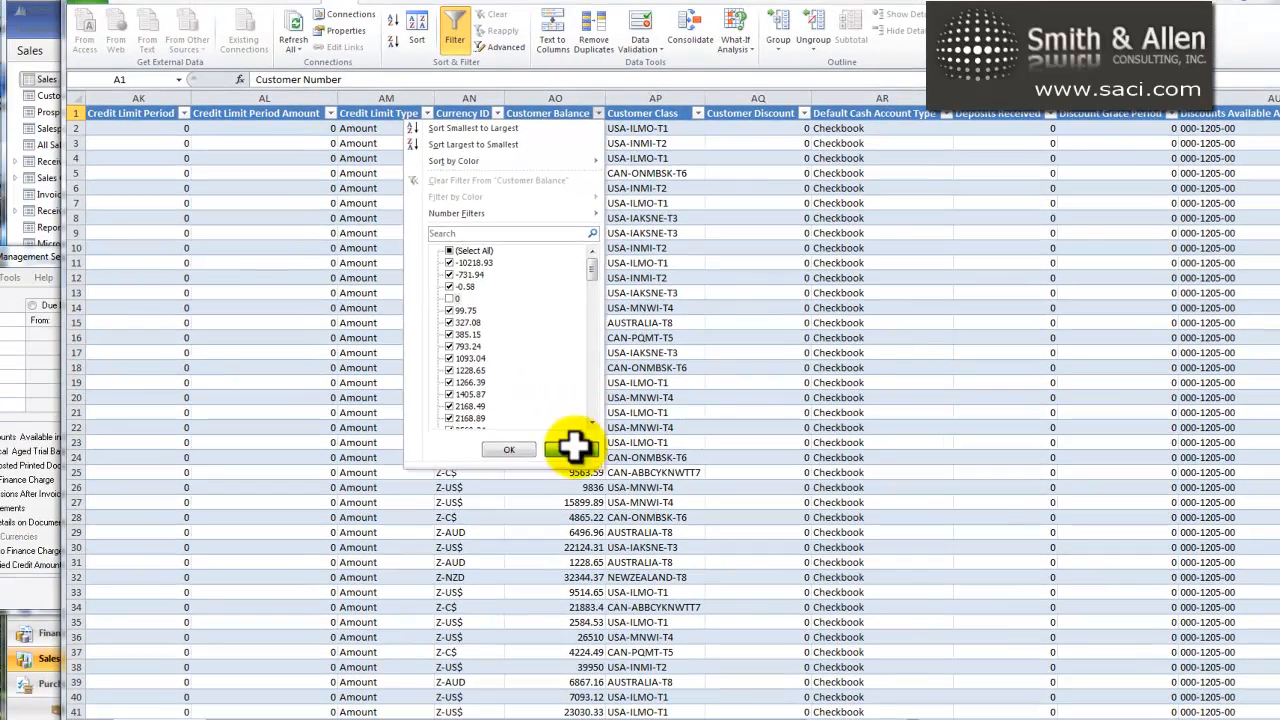
click(332, 504)
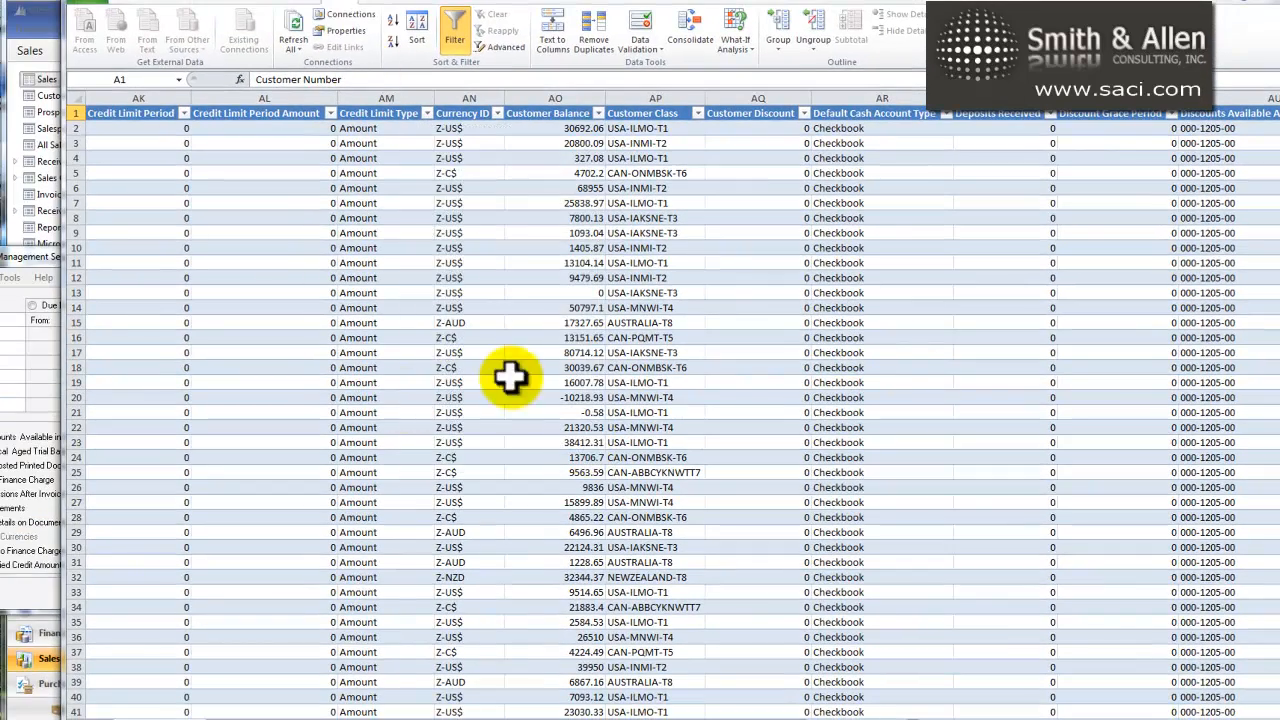
click(226, 719)
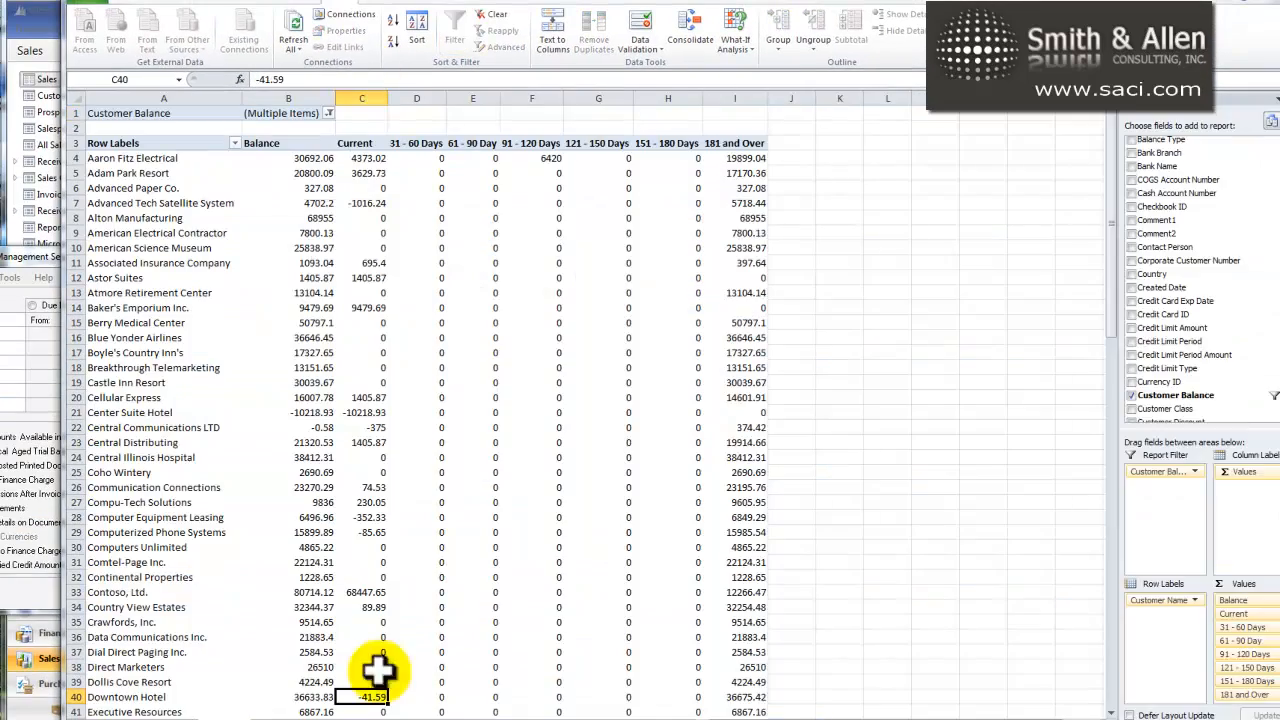
Step: Restrict the Customer Balance report filter to 385.15, 1228.65, 2168.49, 6867.16 and 8540.28
click(328, 113)
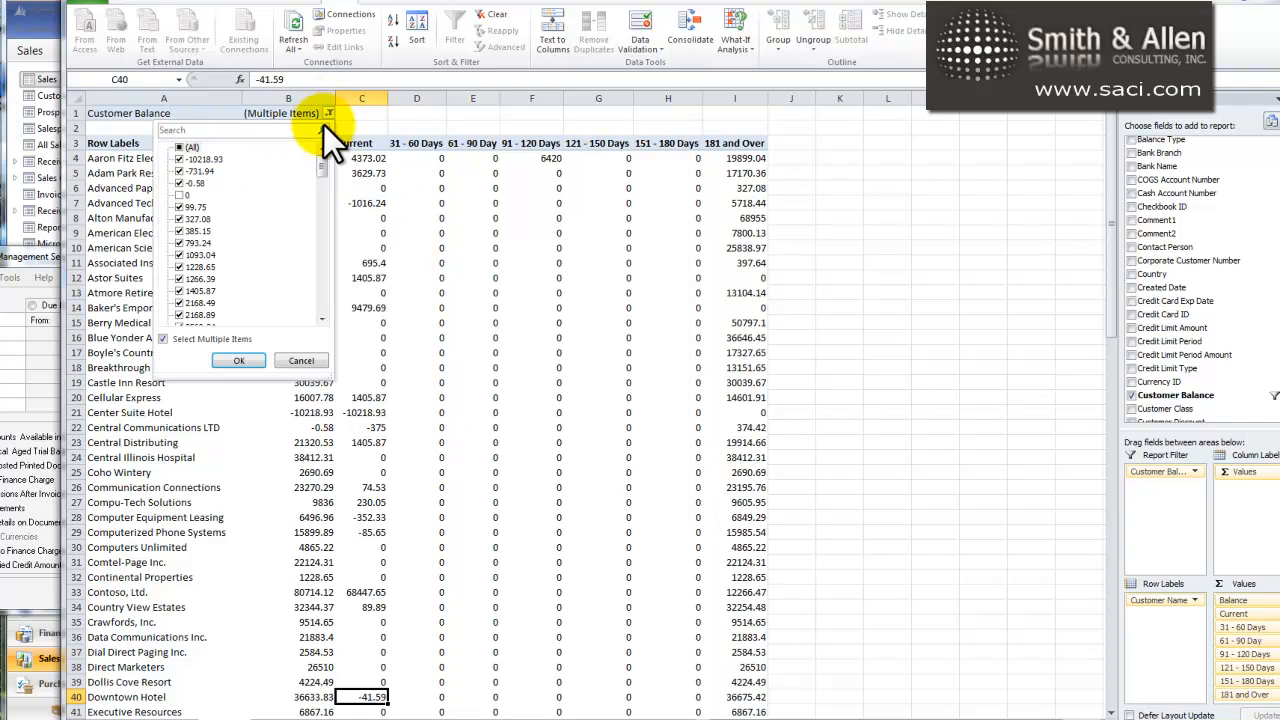
click(162, 339)
click(162, 339)
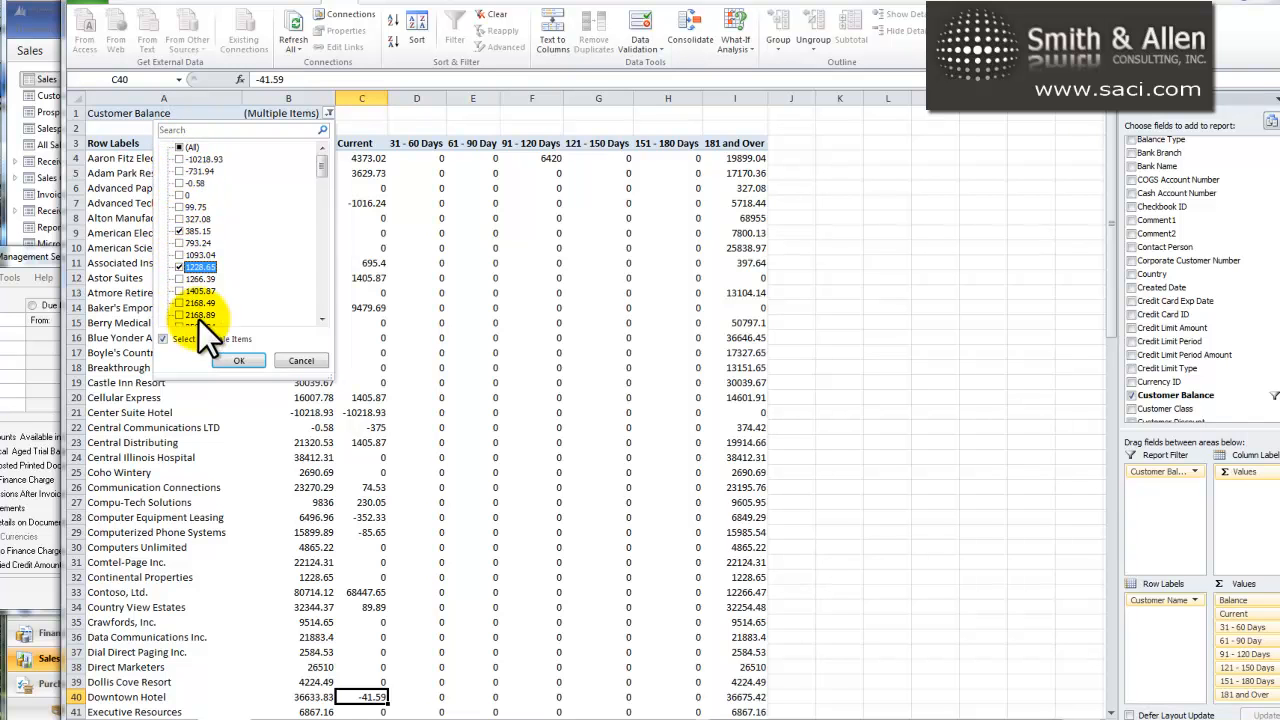
click(324, 292)
click(179, 278)
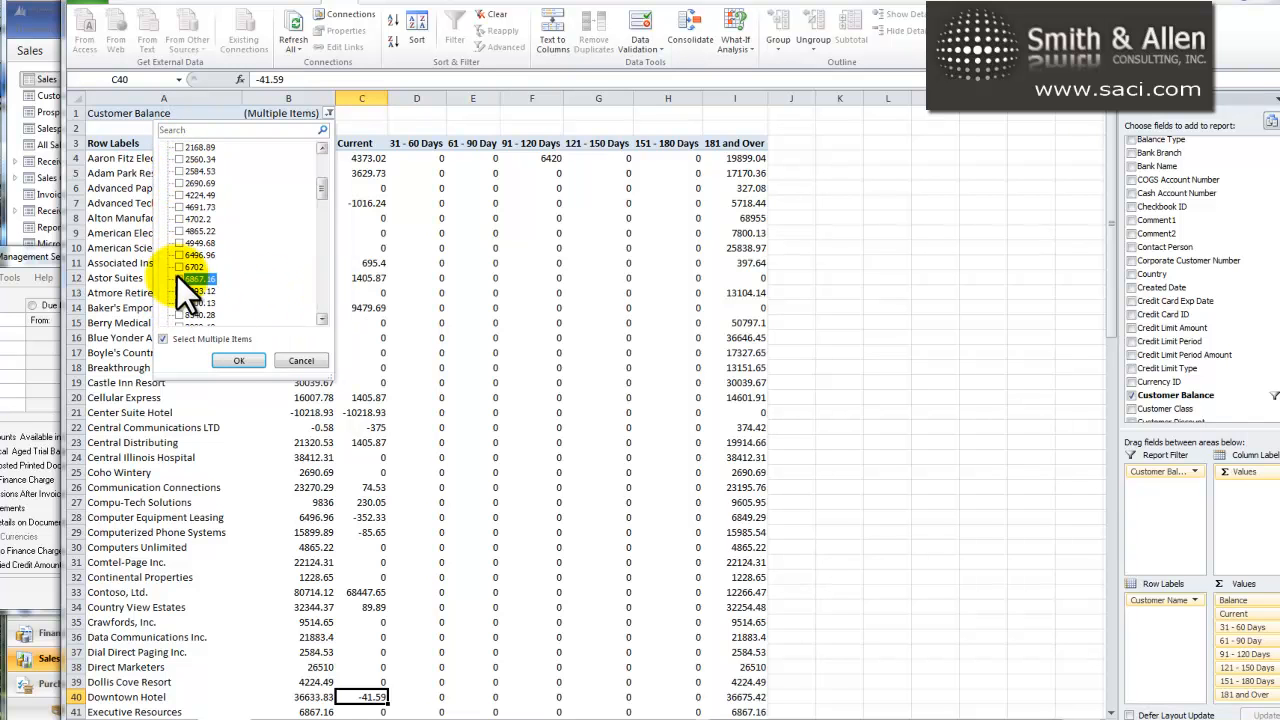
click(238, 358)
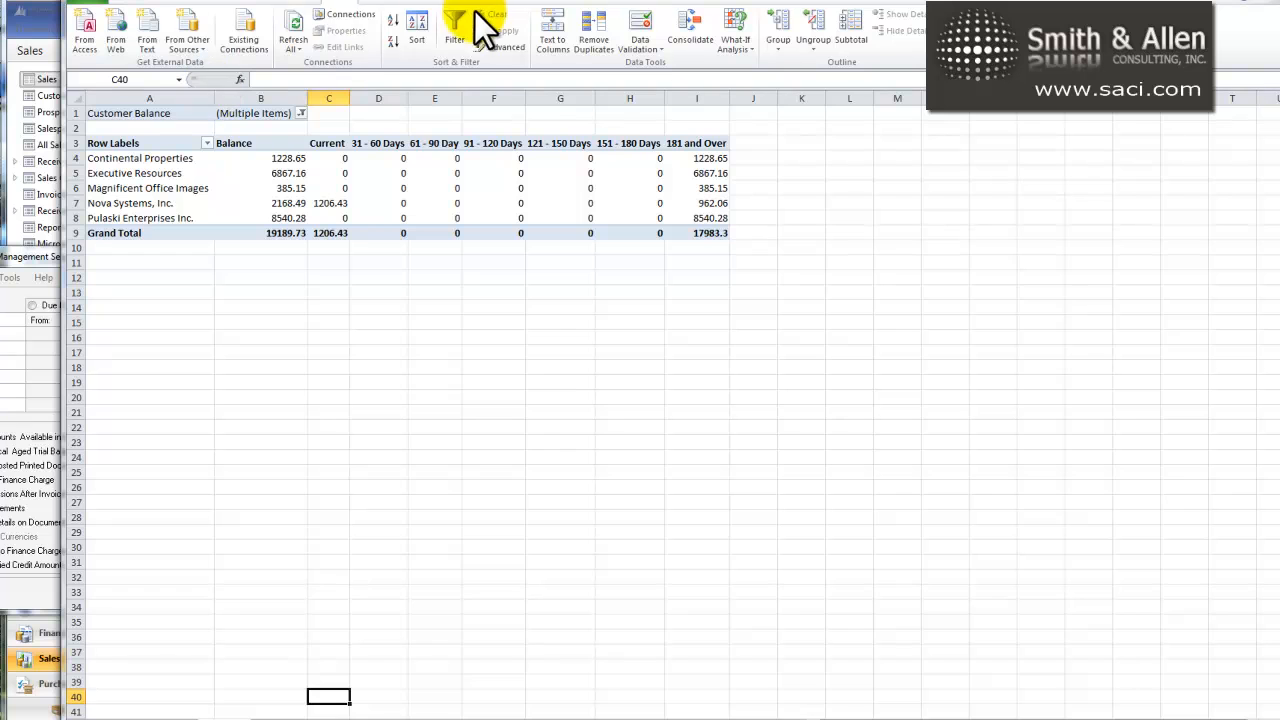
Step: Insert a clustered column PivotChart based on the filtered PivotTable
click(128, 113)
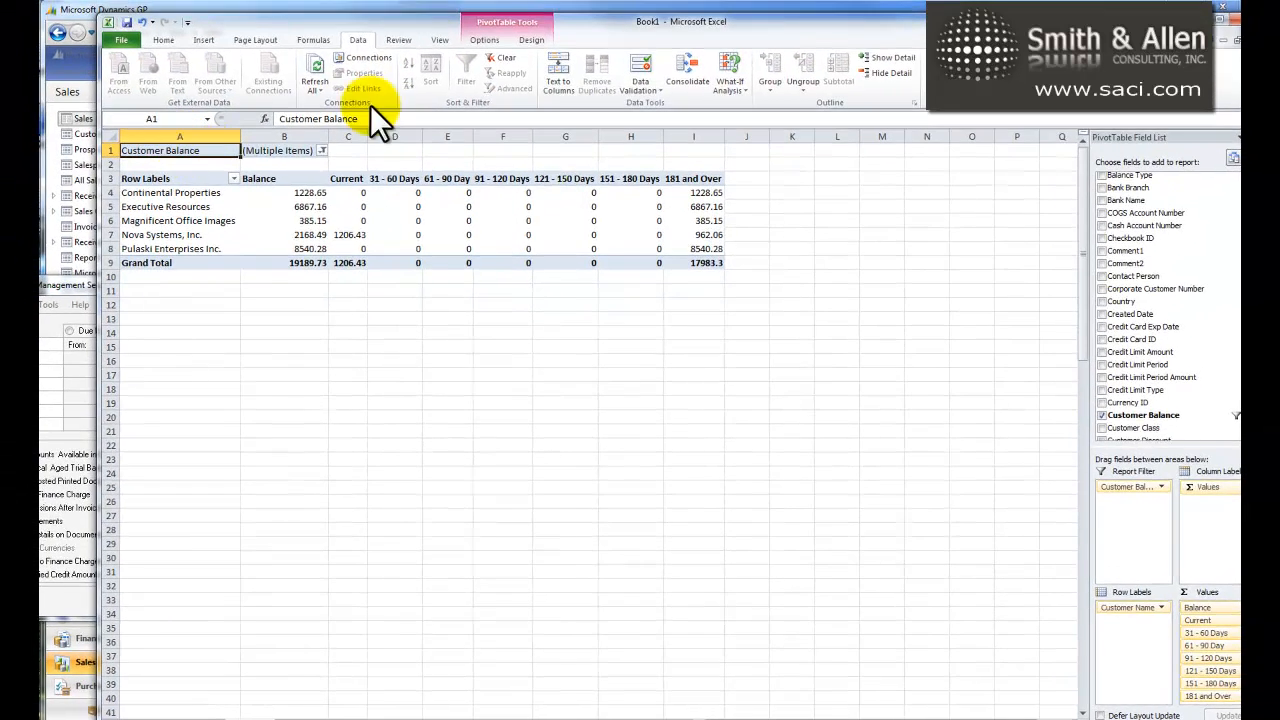
click(484, 40)
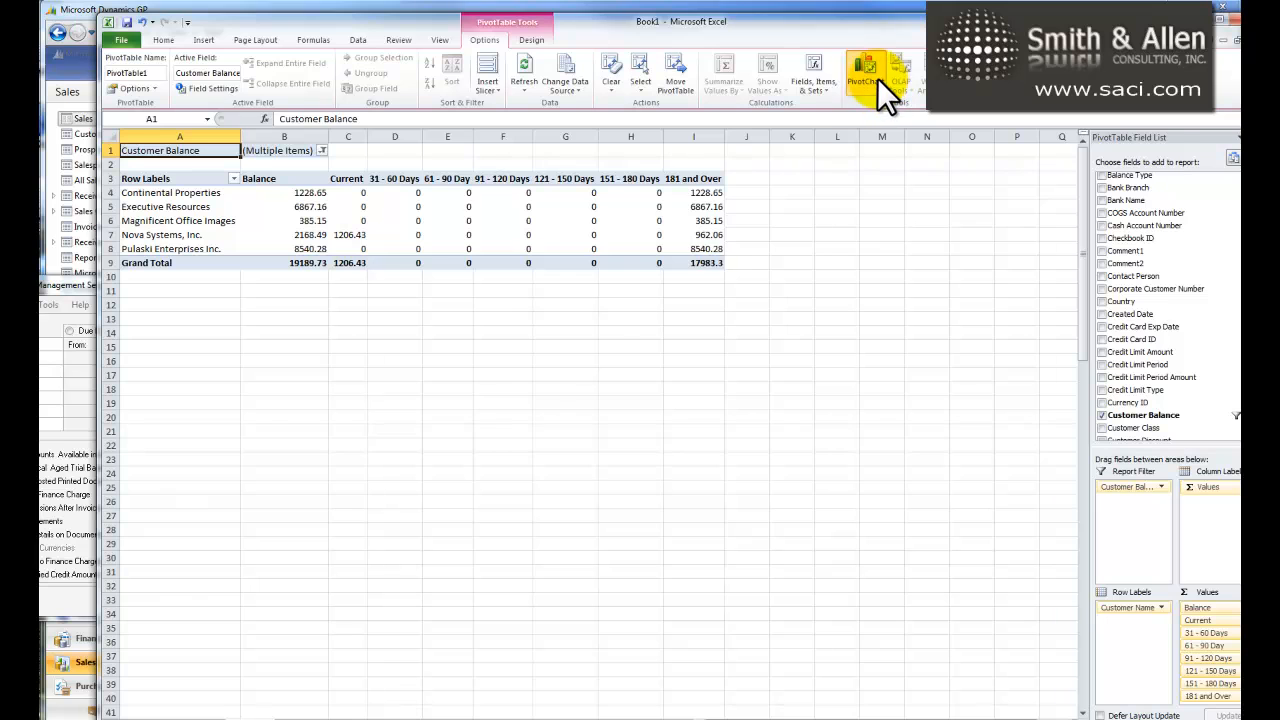
click(877, 78)
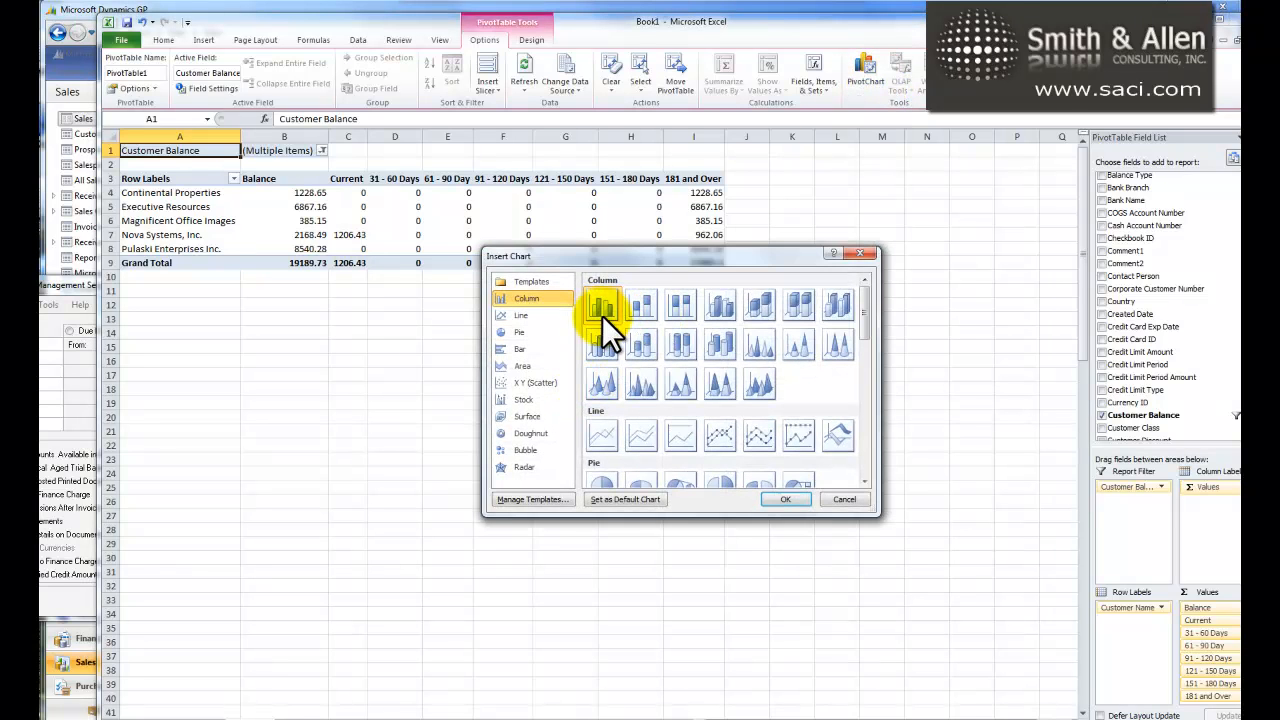
click(786, 499)
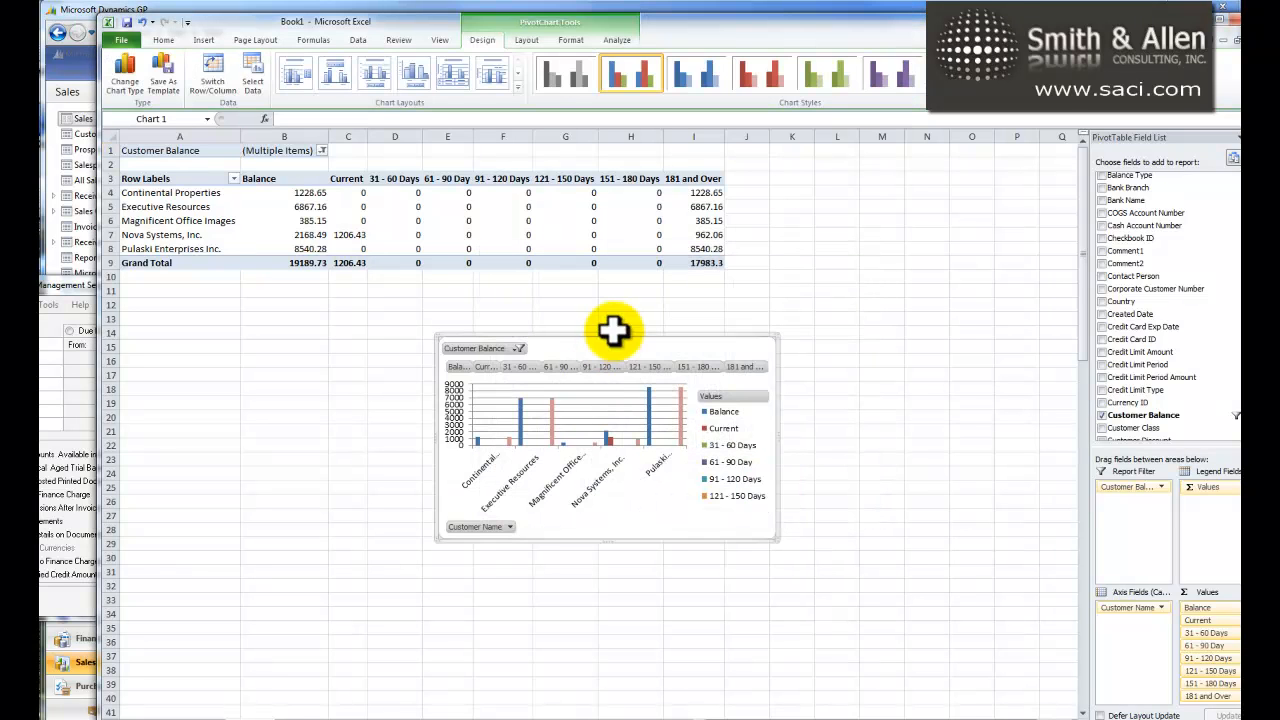
Step: Move the PivotChart directly below the PivotTable and enlarge it to span about columns A to J and rows 12 to 30
double_click(436, 425)
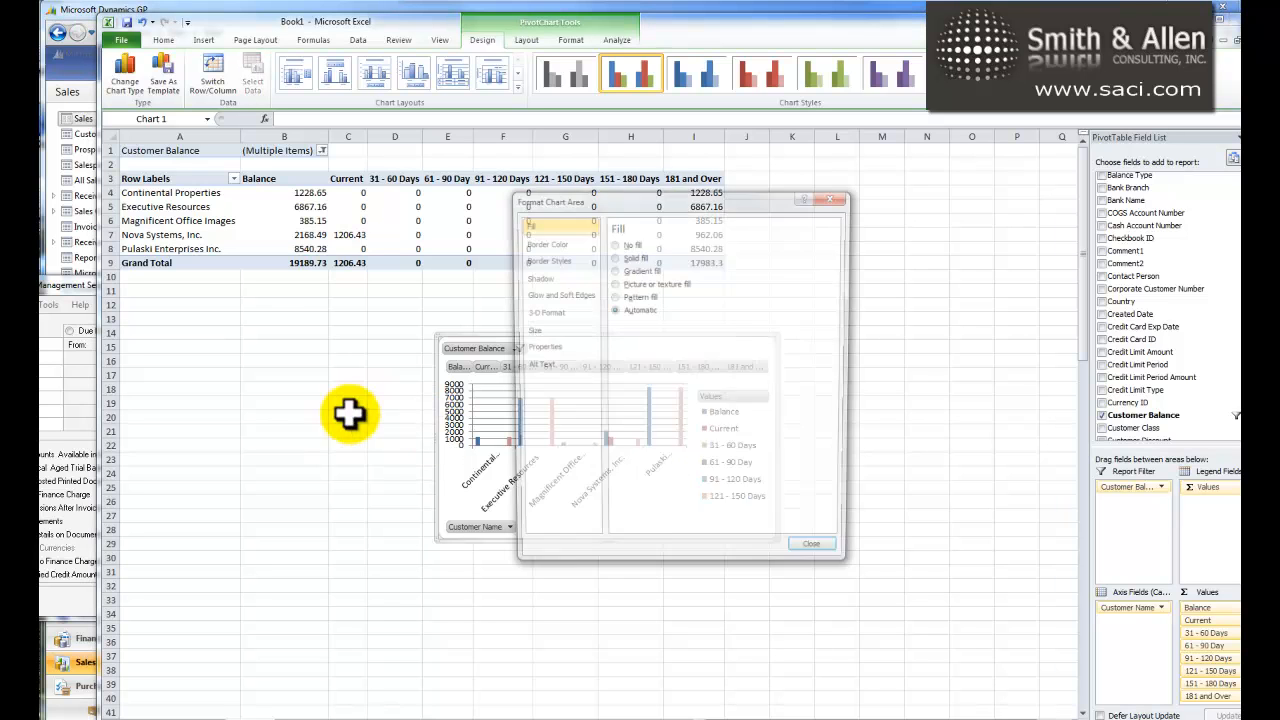
click(815, 557)
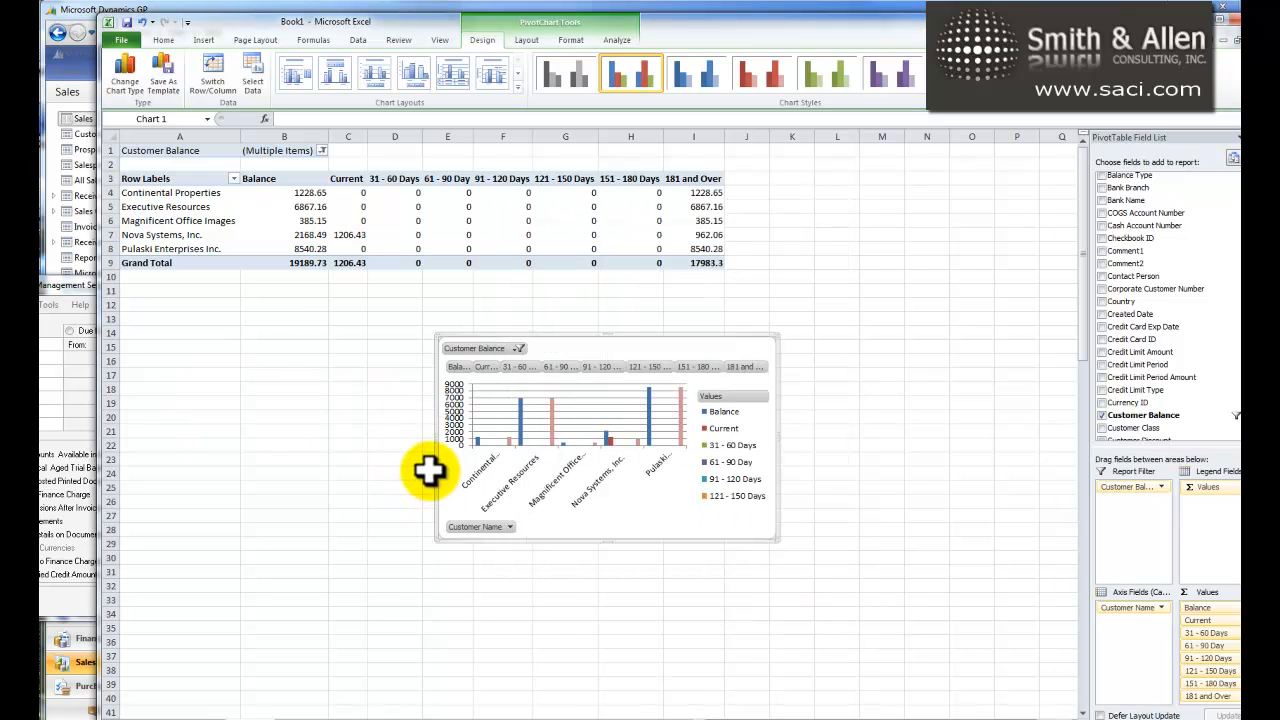
drag(436, 468, 140, 441)
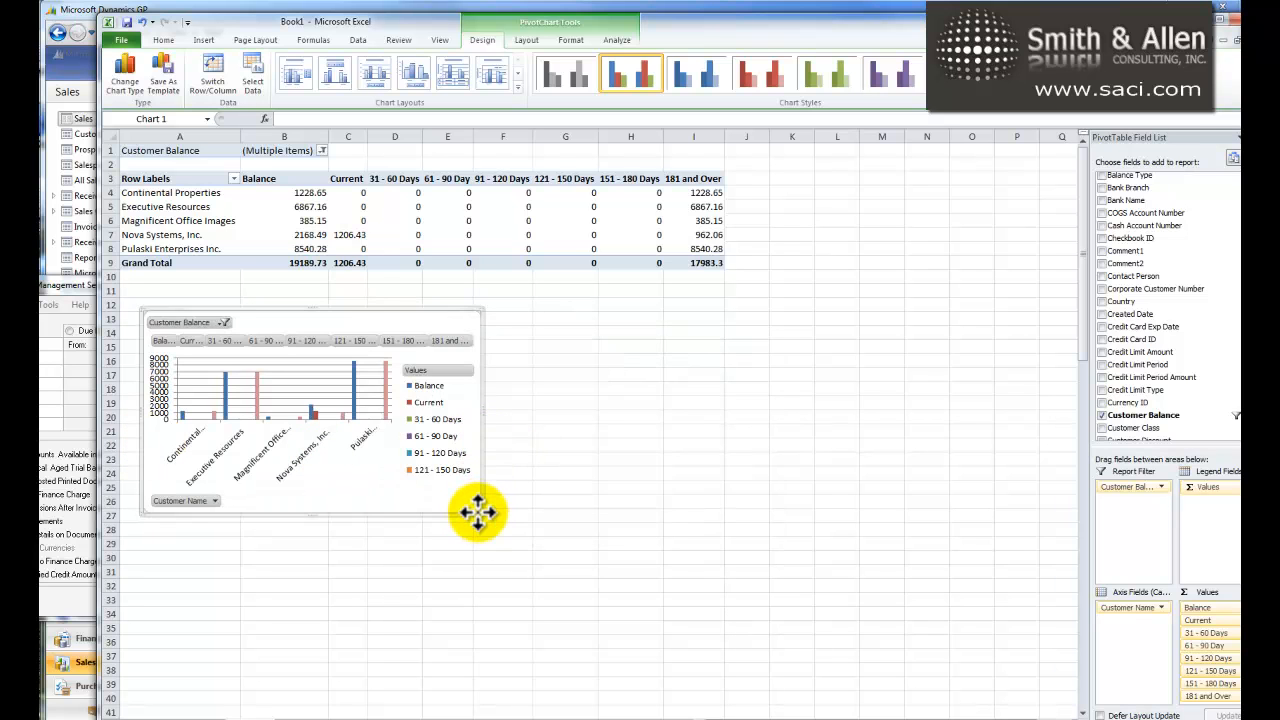
drag(480, 513, 762, 556)
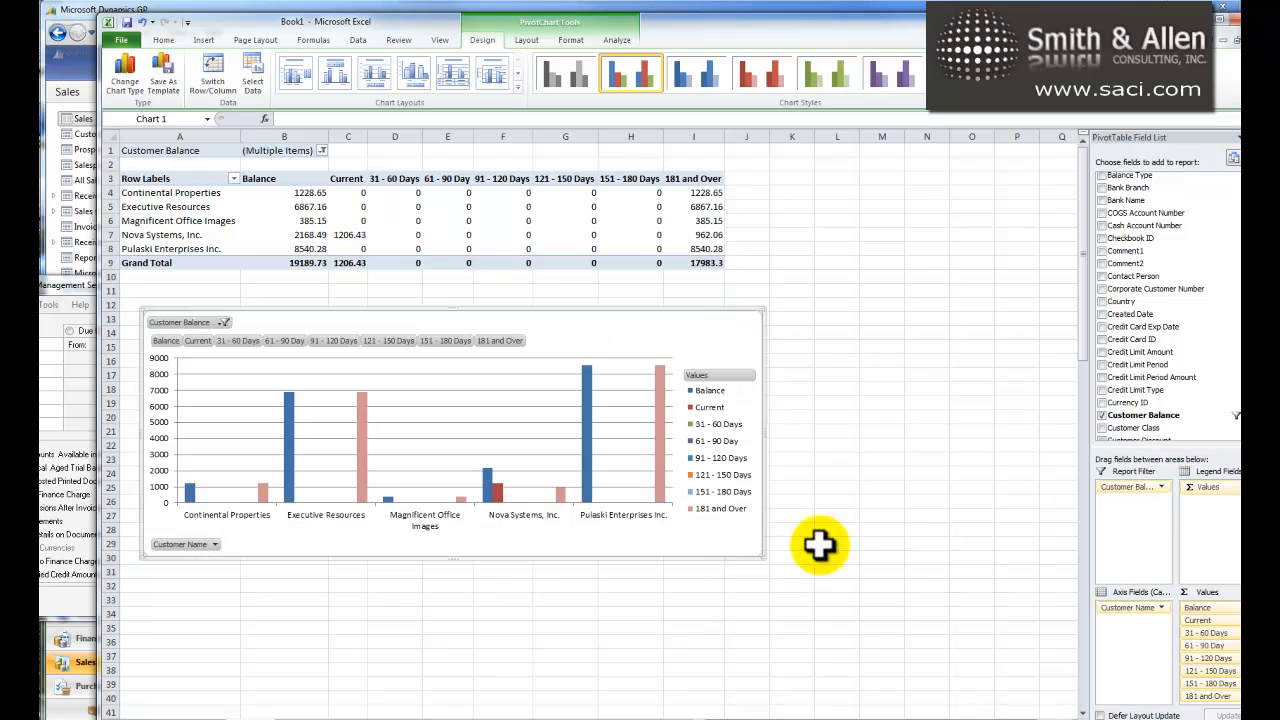